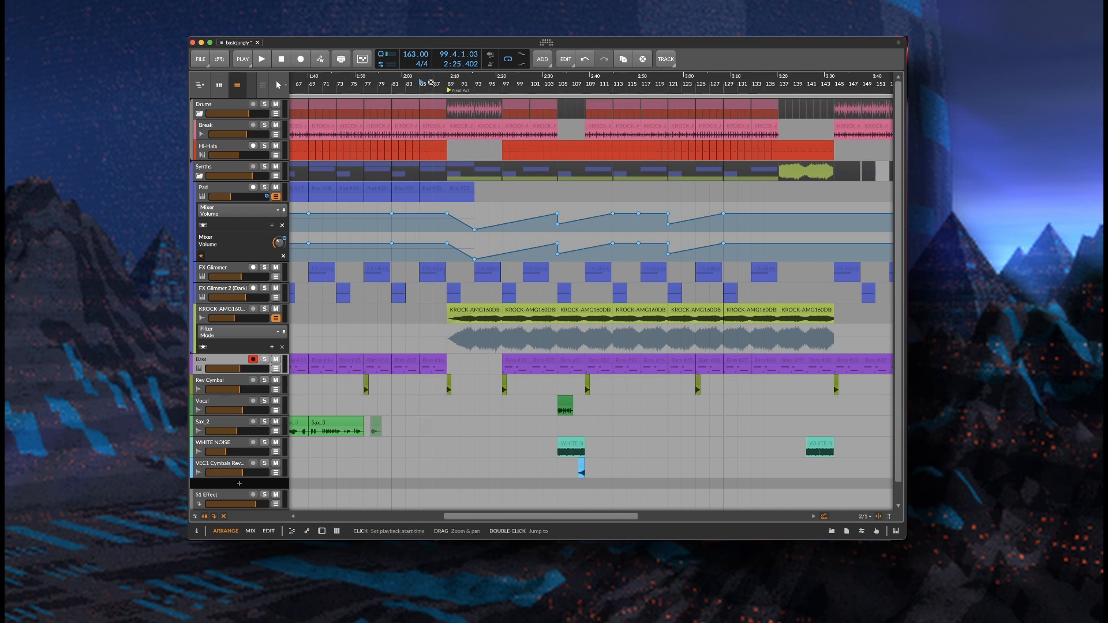
# Zoom the arranger out so the full basicjungle song, 0:00 to 6:00, is visible
pyautogui.moveTo(431, 82); pyautogui.dragTo(503, 39)
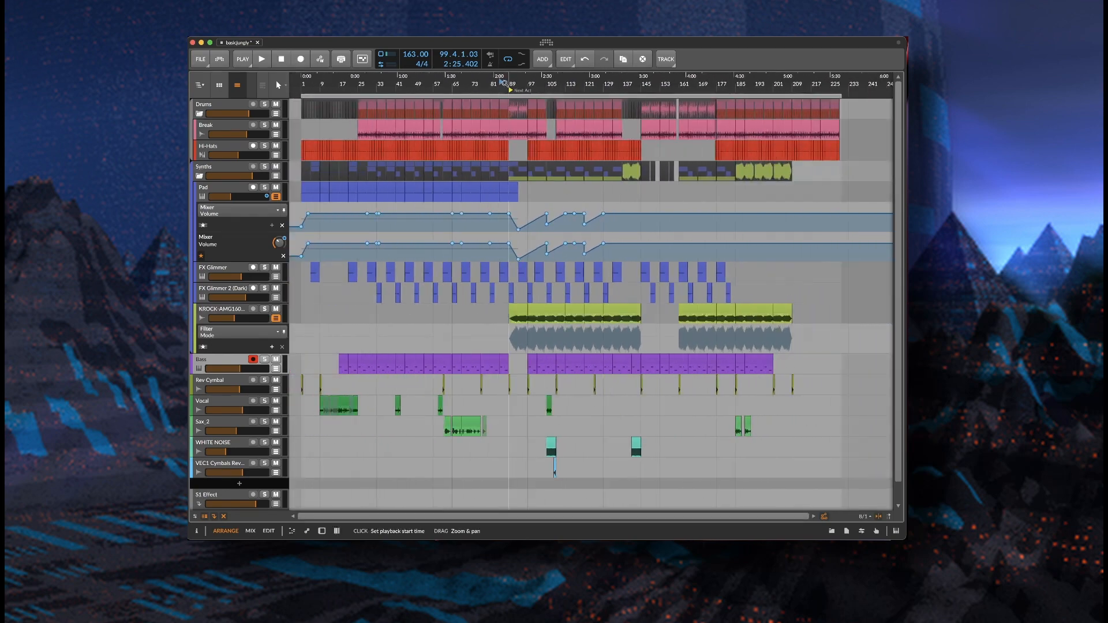
# Play from bar 73 with the Pad track briefly soloed, then stop
pyautogui.click(474, 84)
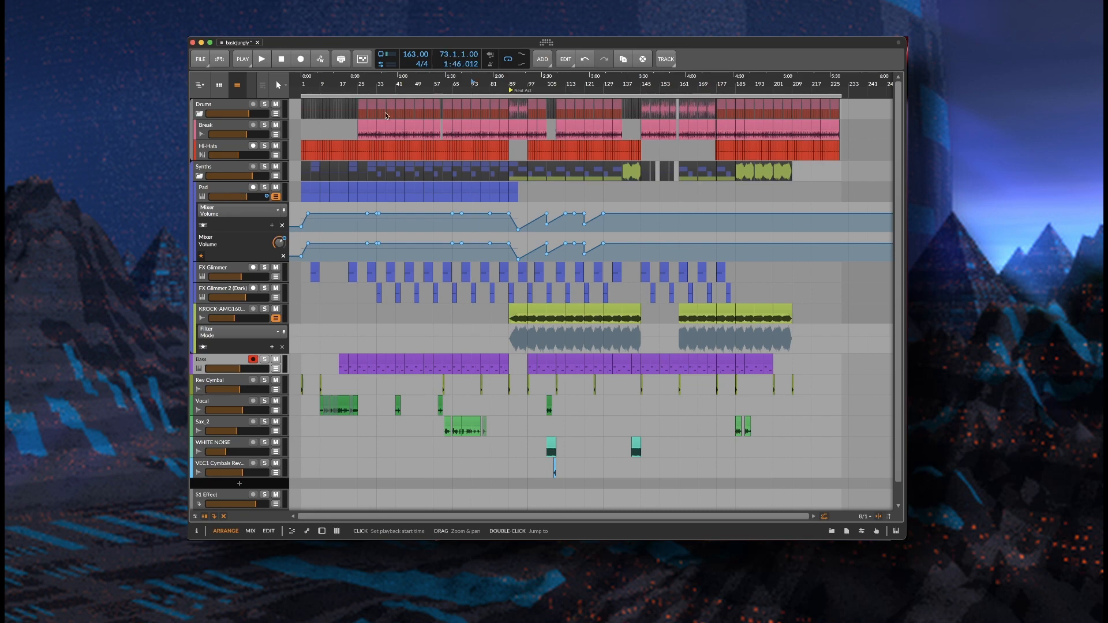
pyautogui.press('space')
pyautogui.click(264, 188)
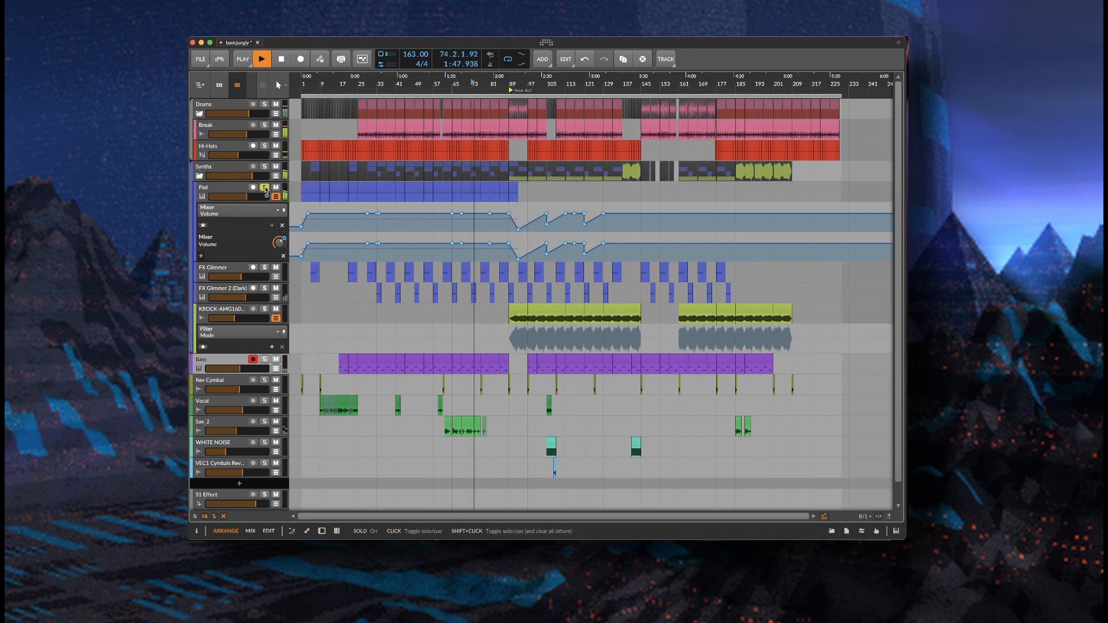
pyautogui.click(264, 188)
pyautogui.press('space')
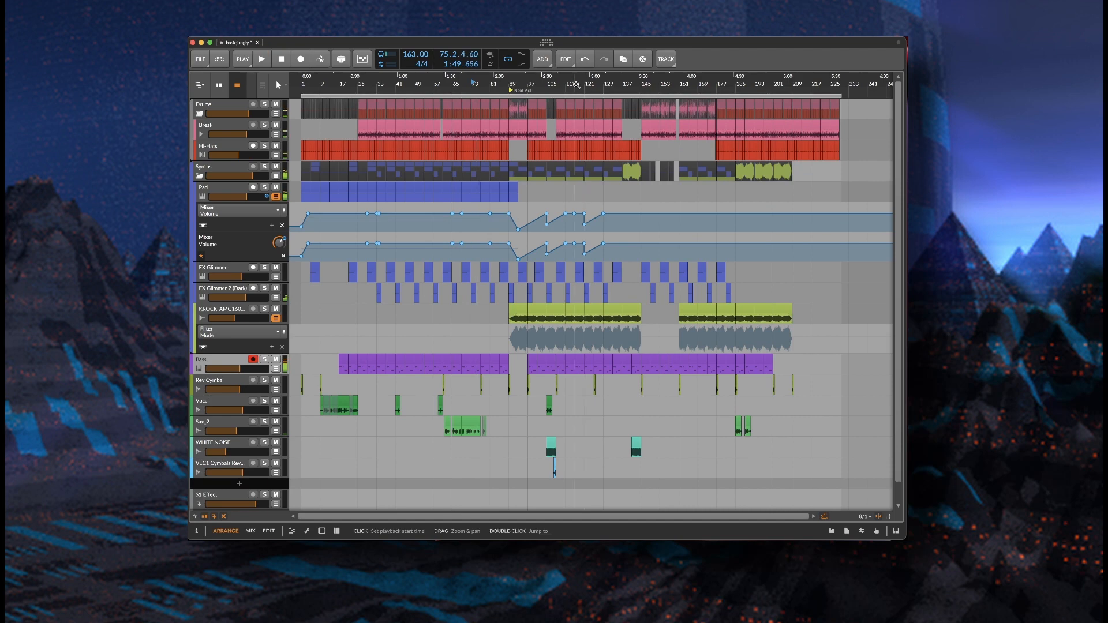
# Audition the lime-green KROCK track soloed from bar 113, then zoom in around bar 89
pyautogui.click(568, 84)
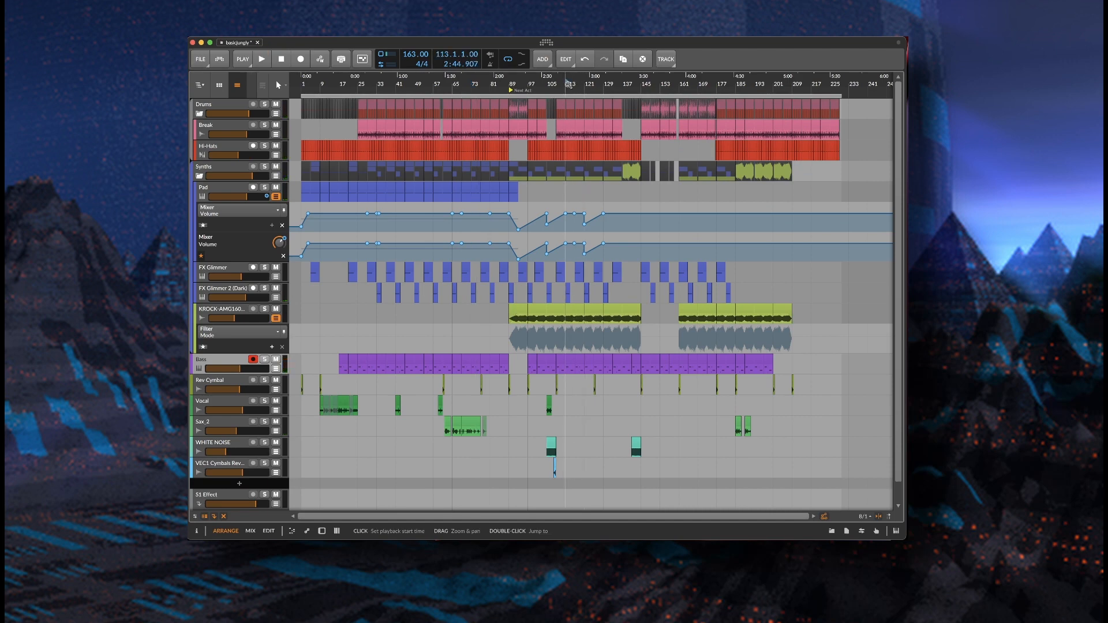
pyautogui.click(265, 310)
pyautogui.press('space')
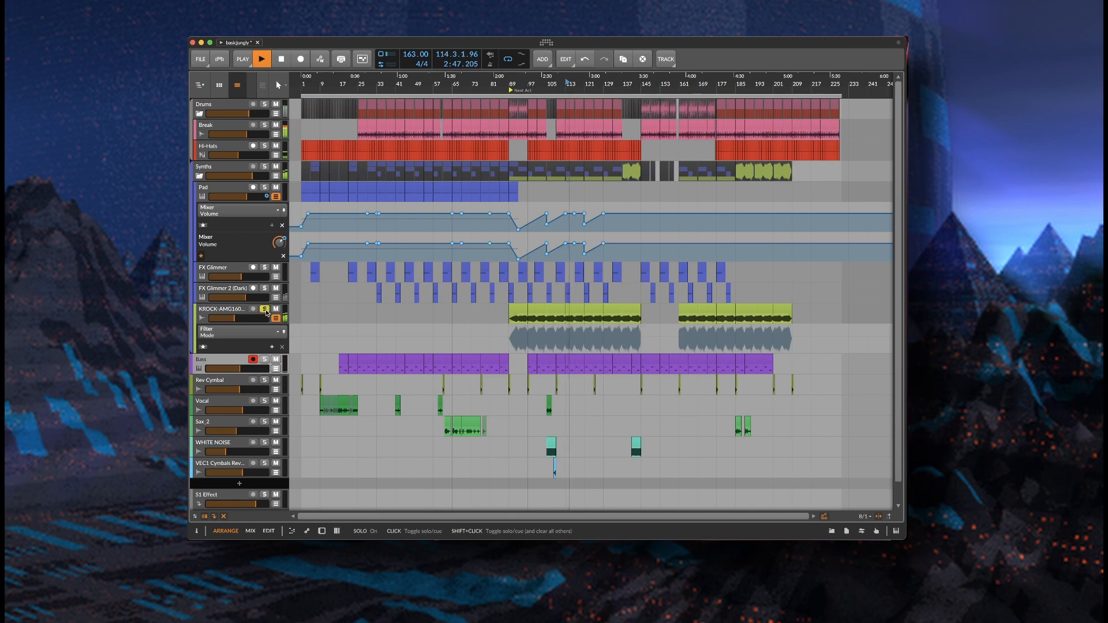
pyautogui.click(265, 310)
pyautogui.press('space')
pyautogui.moveTo(515, 81); pyautogui.dragTo(510, 88)
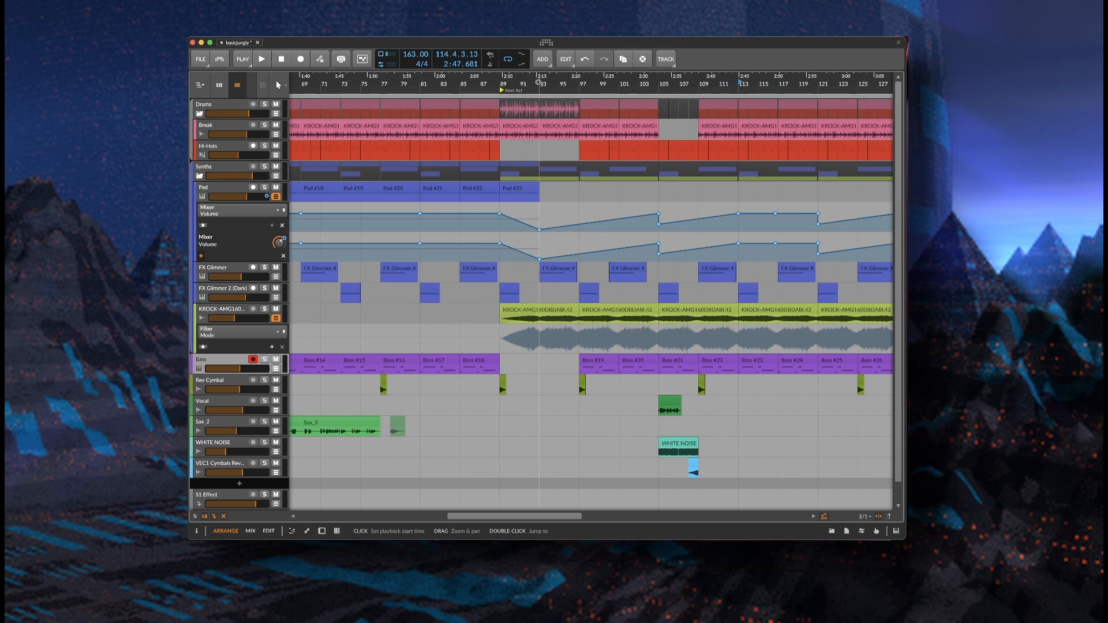
# Zoom in to bars 81–109 and play from bar 85 through the bar-89 drop
pyautogui.click(427, 78)
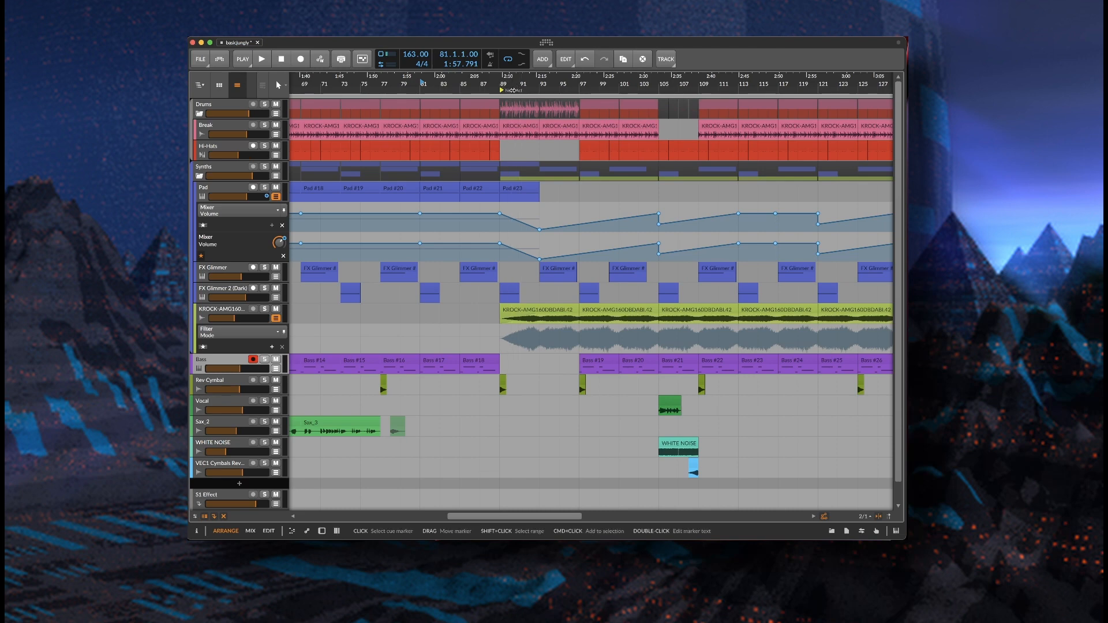
pyautogui.moveTo(535, 79); pyautogui.dragTo(483, 148)
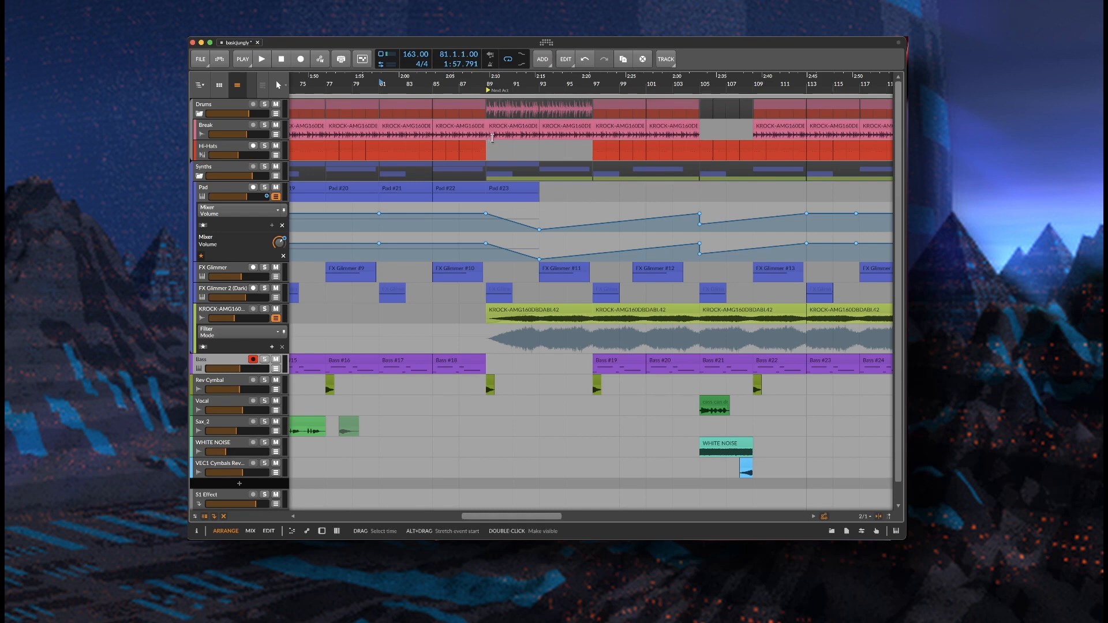
pyautogui.moveTo(526, 79); pyautogui.dragTo(527, 101)
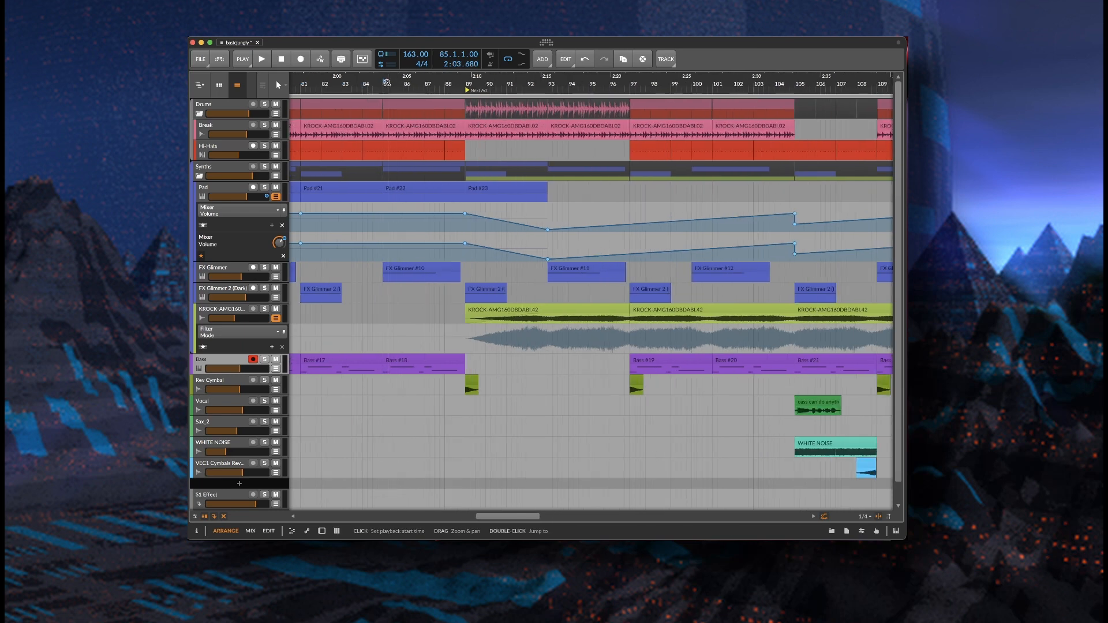
pyautogui.press('space')
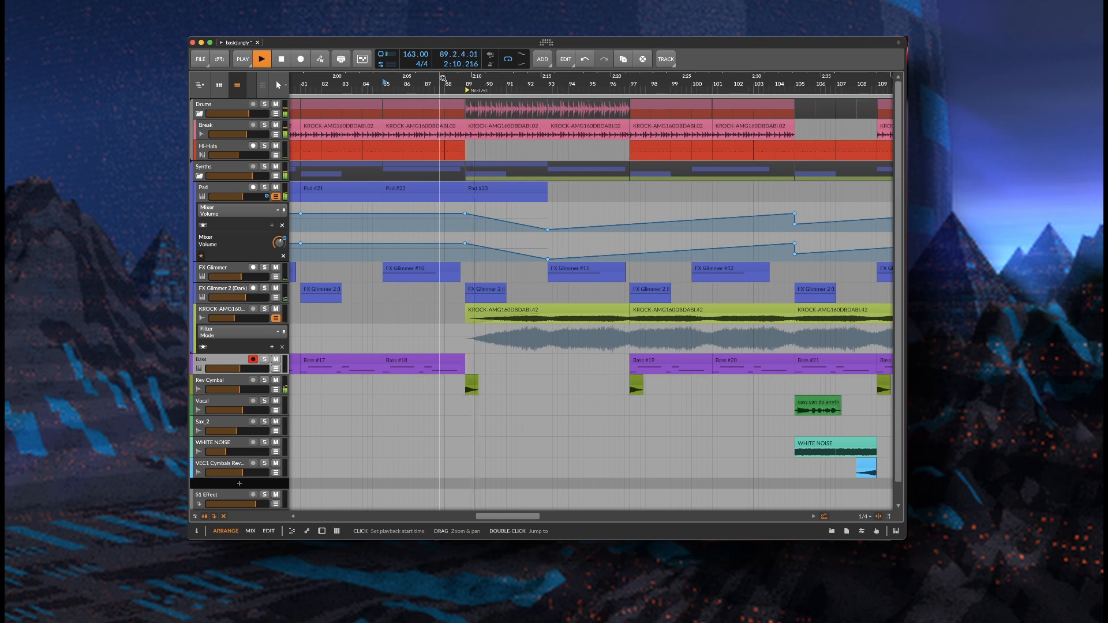
pyautogui.press('space')
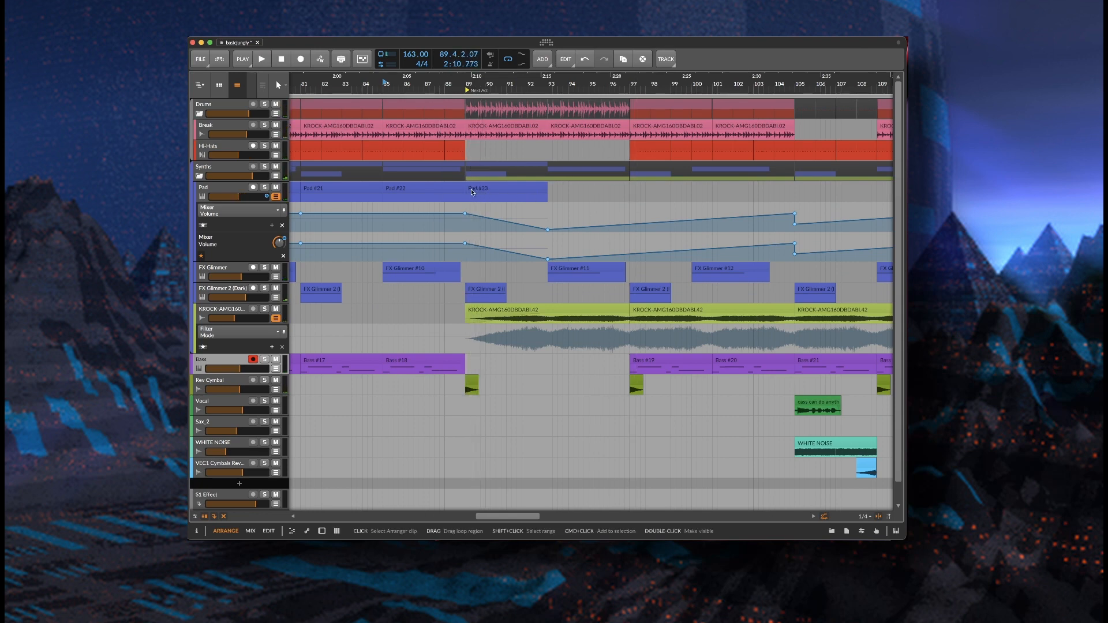
# Jump to bar 89 via the Pad #23 clip and enlarge the lime-green KROCK track
pyautogui.click(502, 189)
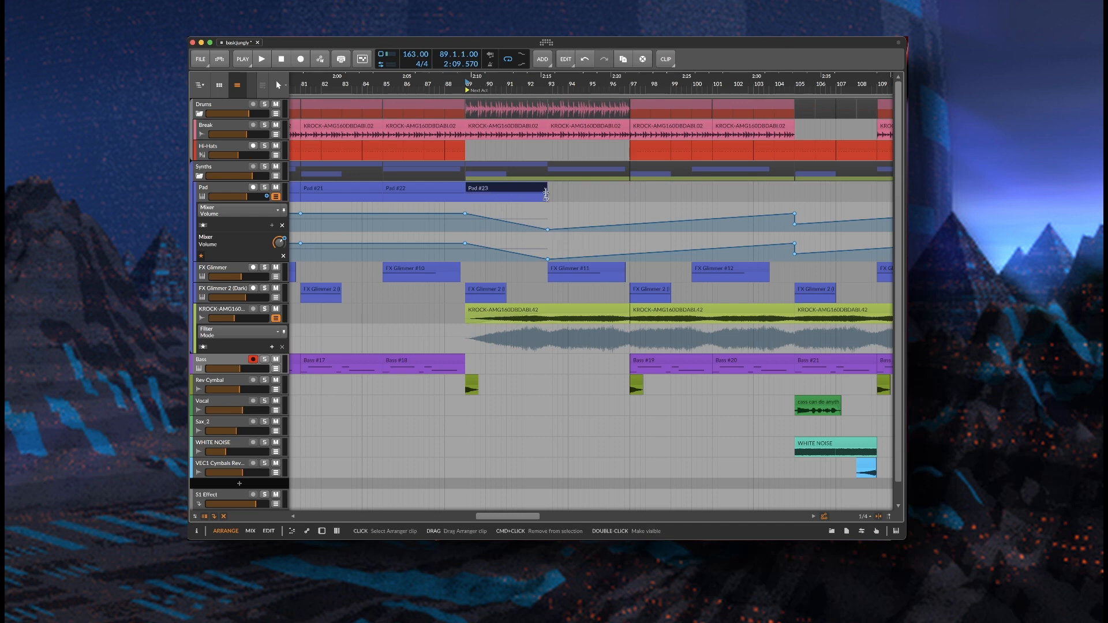
pyautogui.click(234, 316)
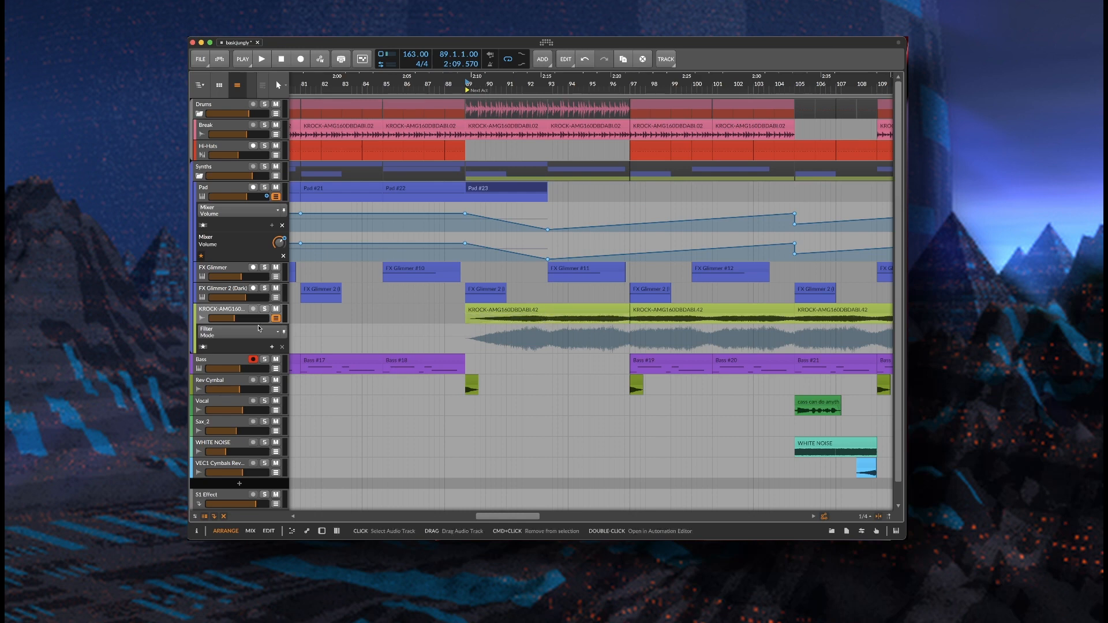
pyautogui.moveTo(260, 322); pyautogui.dragTo(260, 361)
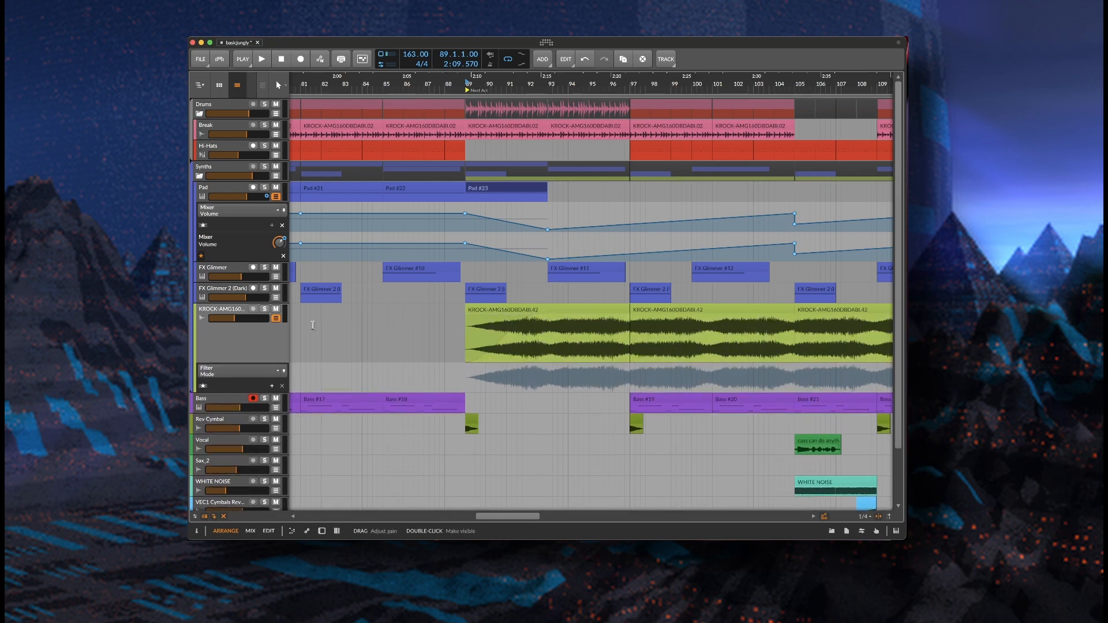
# Shrink the lime-green KROCK track back to its normal height
pyautogui.moveTo(253, 361); pyautogui.dragTo(253, 322)
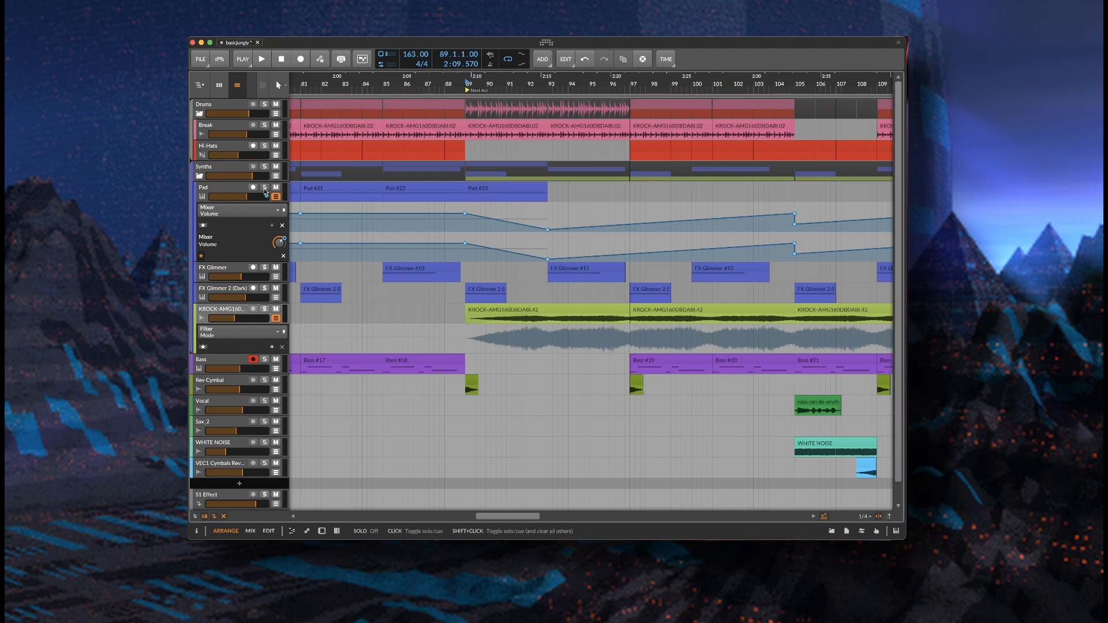
pyautogui.click(264, 187)
pyautogui.click(265, 309)
pyautogui.press('space')
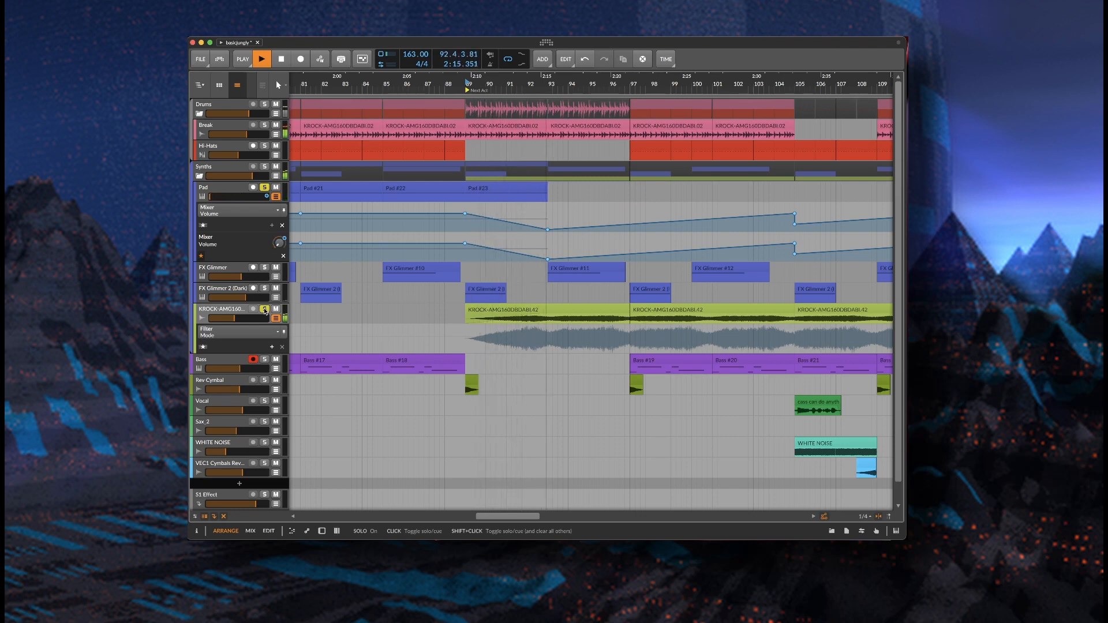
pyautogui.press('space')
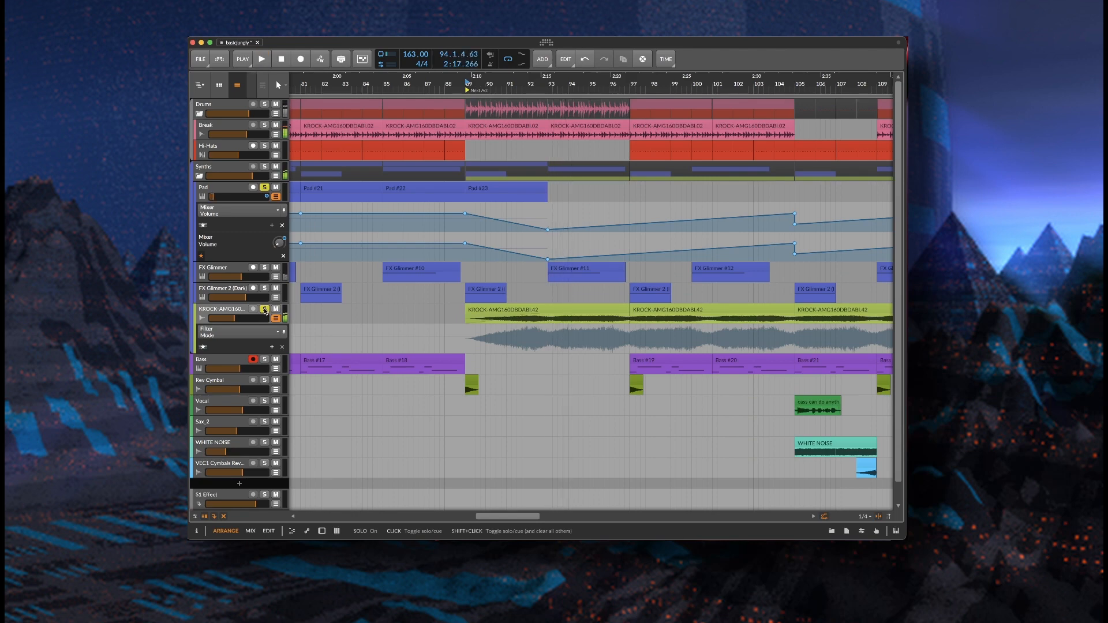
pyautogui.click(264, 309)
pyautogui.click(265, 188)
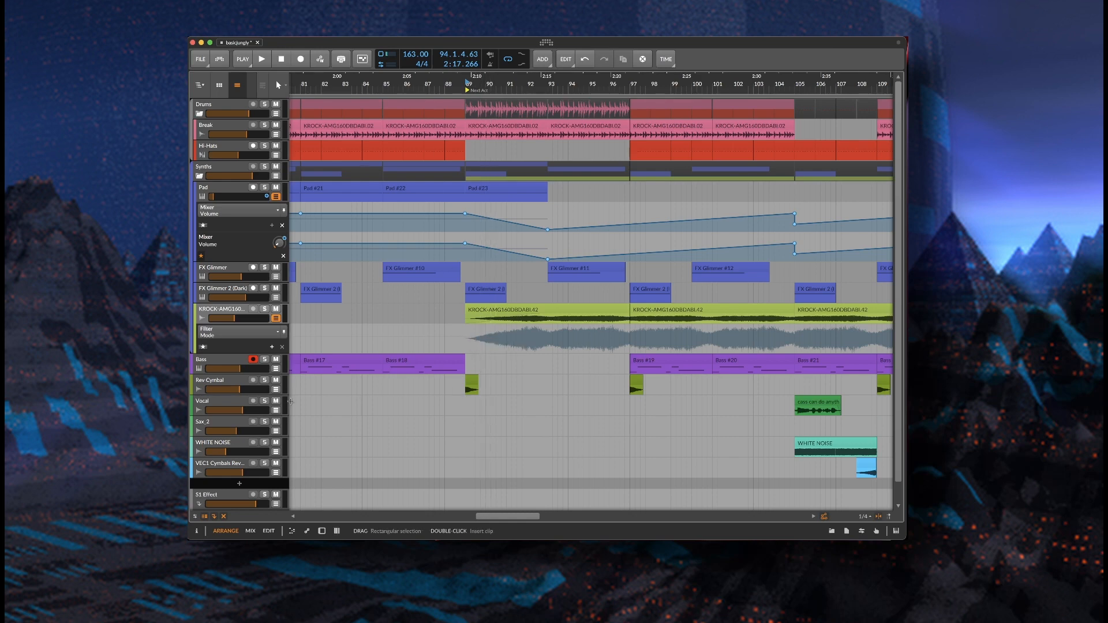
# Show Rev Cymbal's Delay-2 and Rev Intensity devices and play it soloed from bar 85
pyautogui.doubleClick(229, 381)
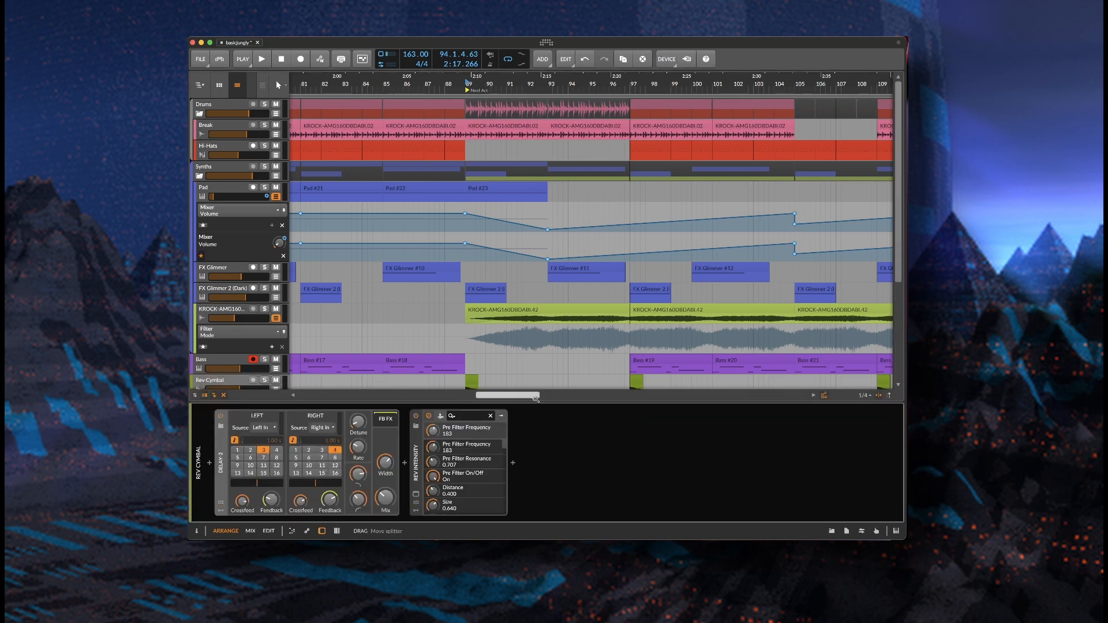
pyautogui.scroll(-3, 507, 369)
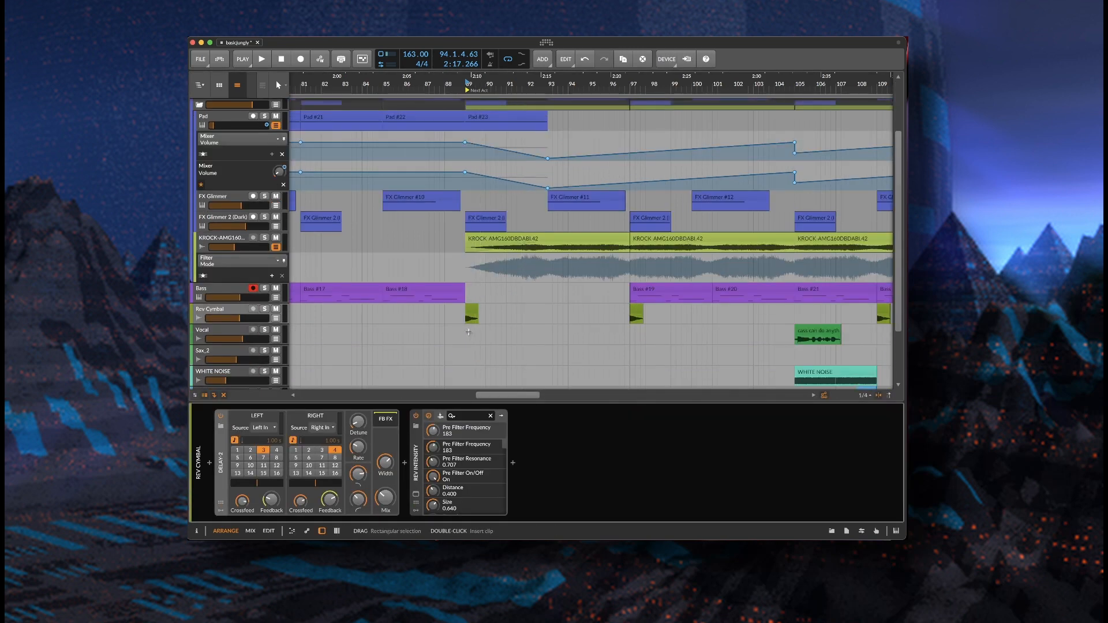
pyautogui.click(264, 308)
pyautogui.press('space')
pyautogui.press('space')
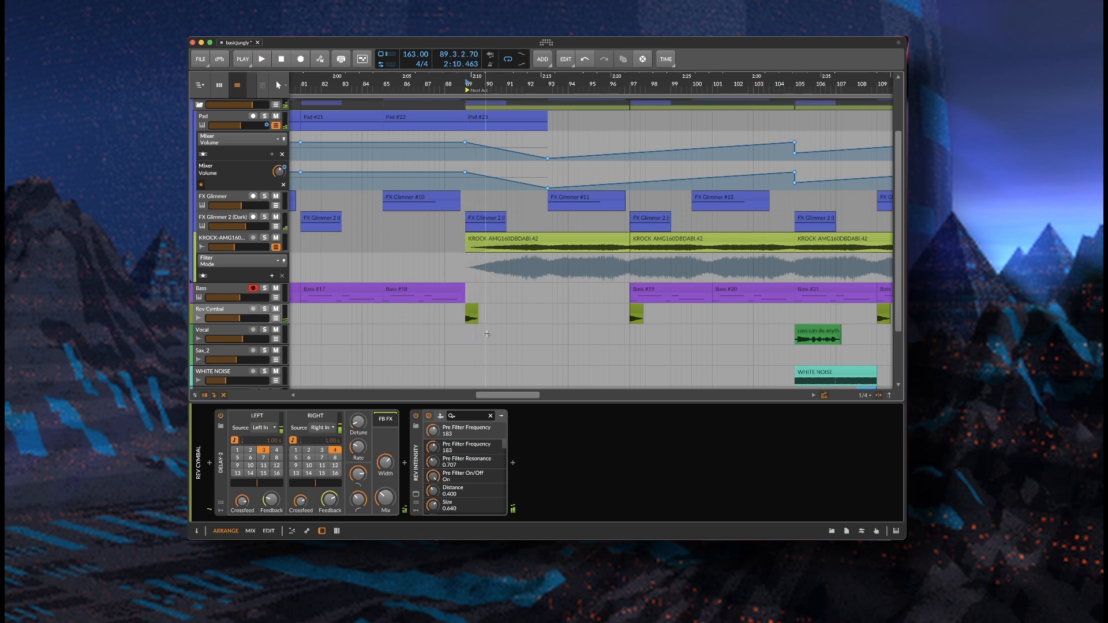
pyautogui.click(382, 317)
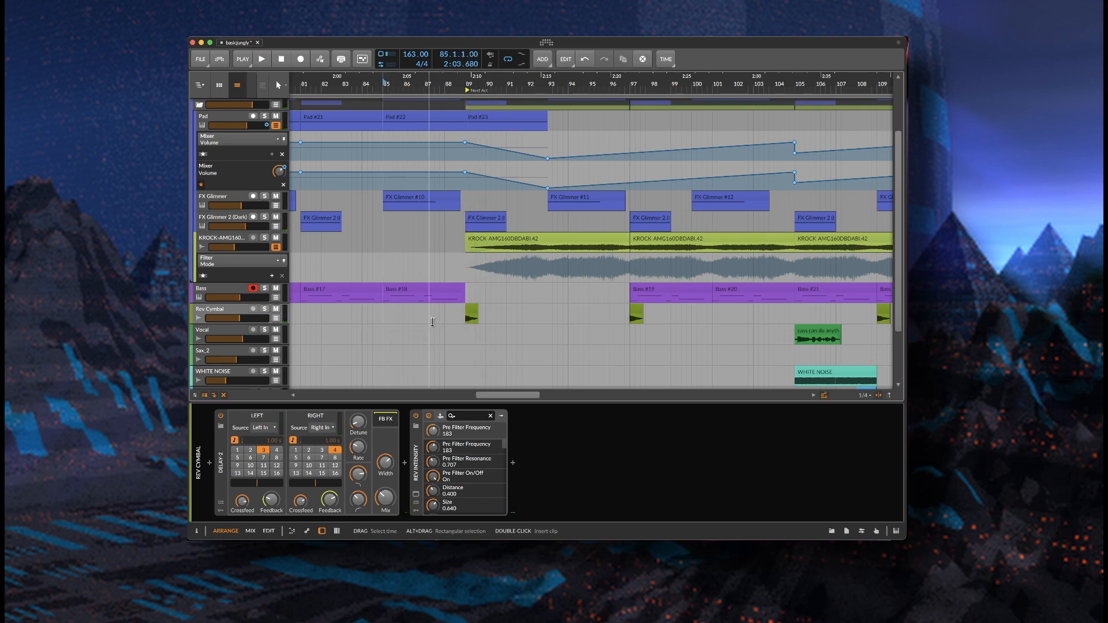
pyautogui.press('space')
pyautogui.scroll(3, 577, 335)
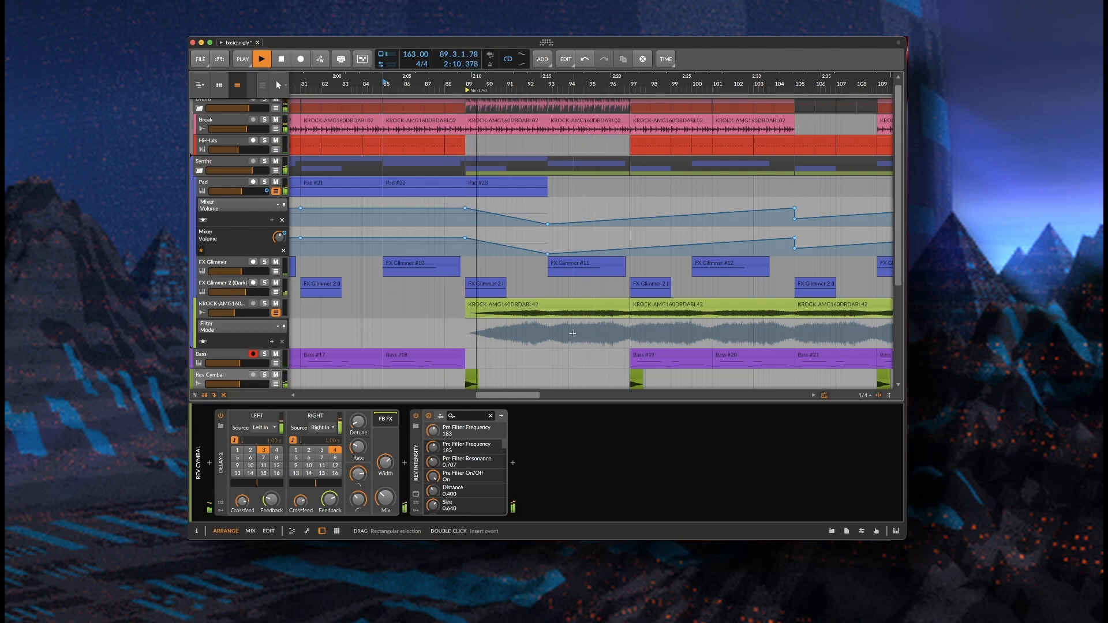
pyautogui.press('space')
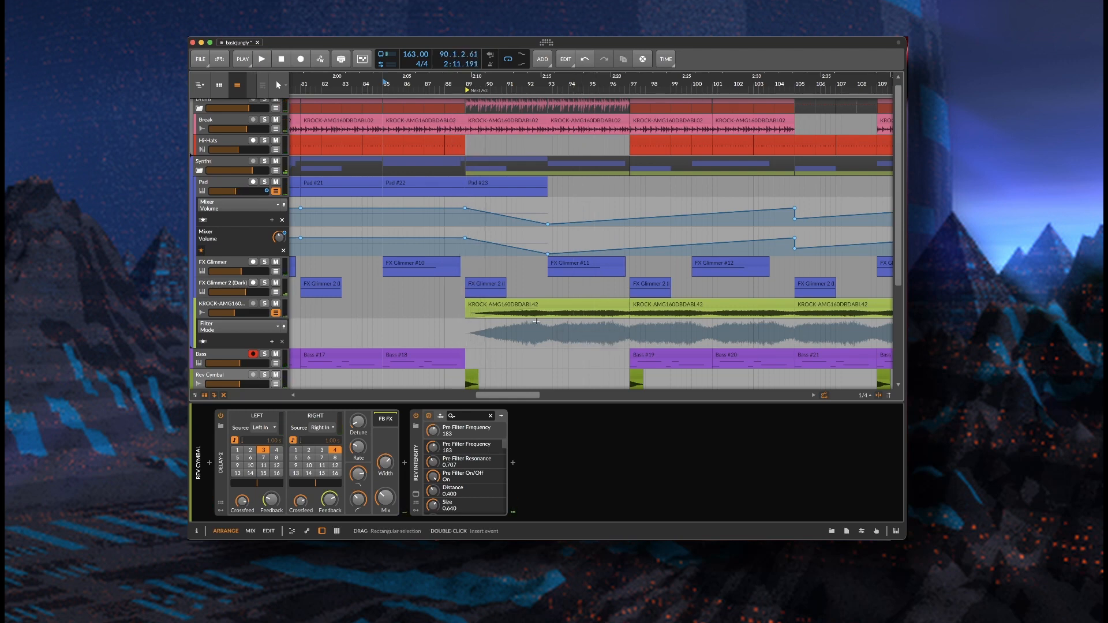
# Solo FX Glimmer 2 (Dark) and Rev Cymbal and play them from bar 89
pyautogui.click(222, 286)
pyautogui.click(264, 282)
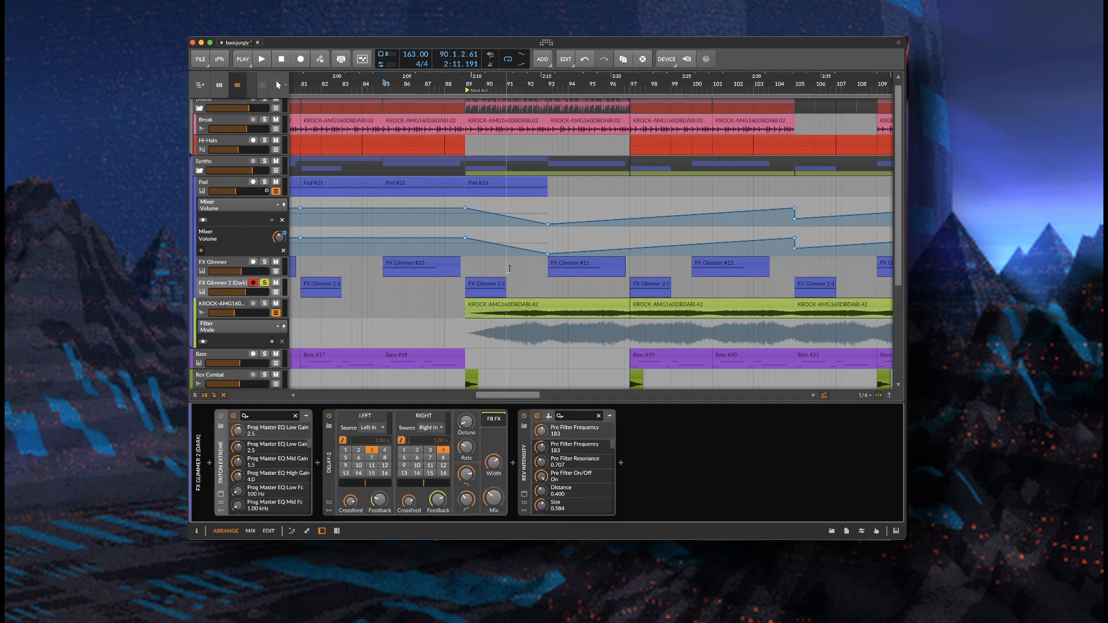
pyautogui.click(470, 271)
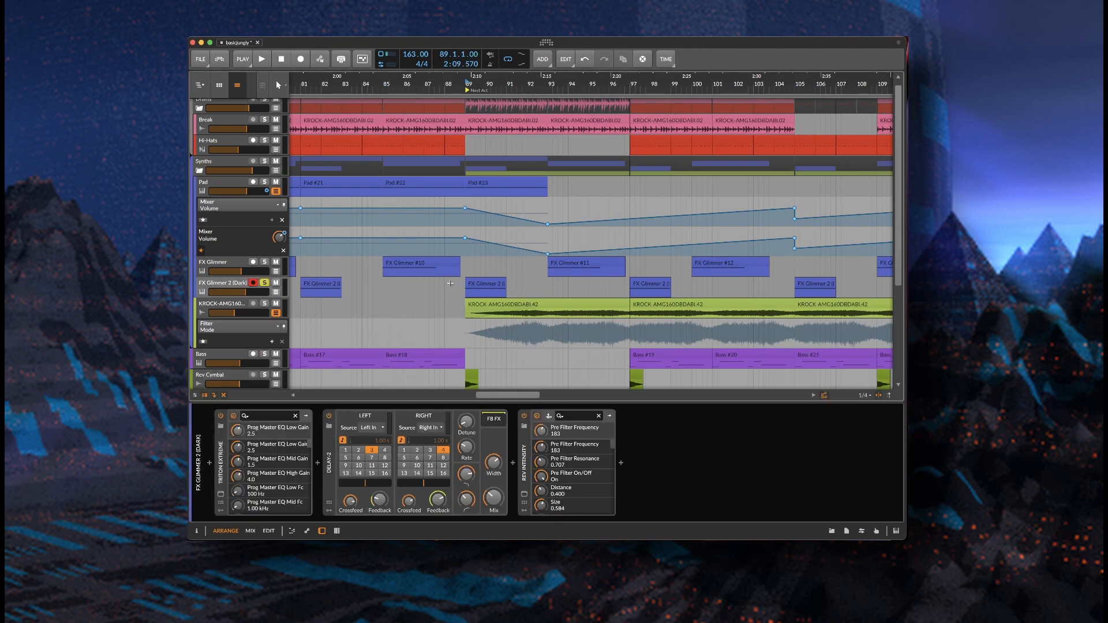
pyautogui.press('space')
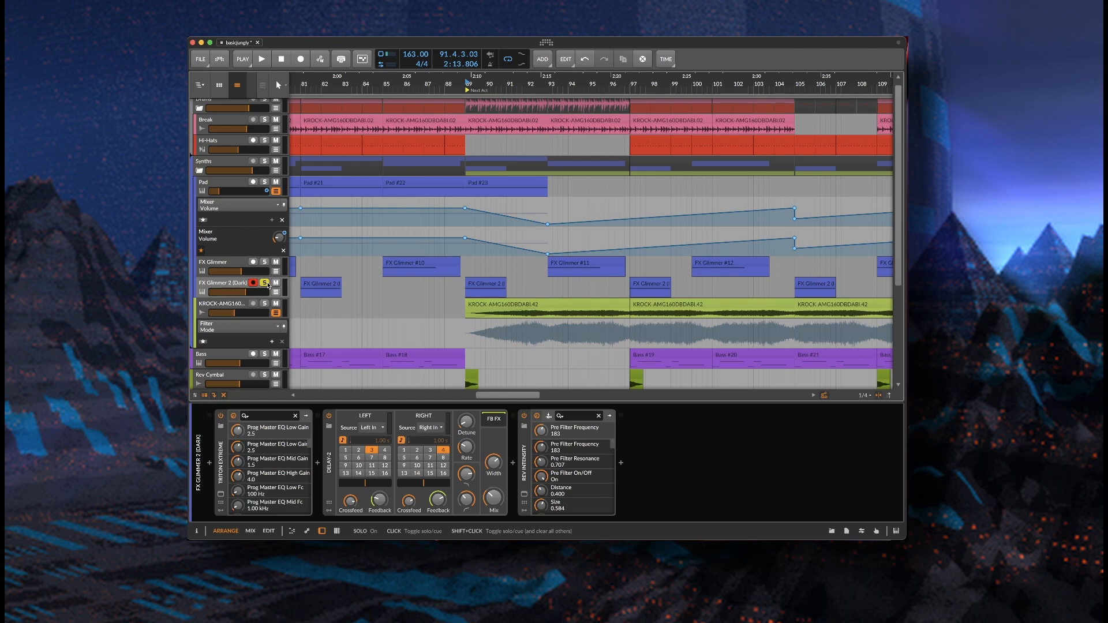
pyautogui.scroll(-2, 269, 285)
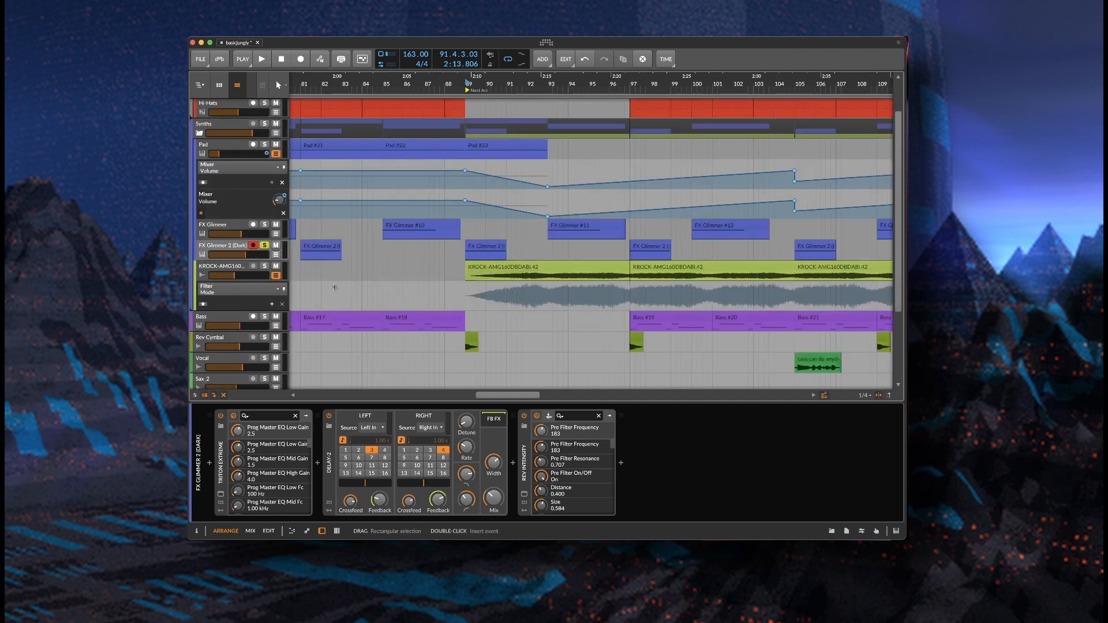
pyautogui.click(265, 336)
pyautogui.press('space')
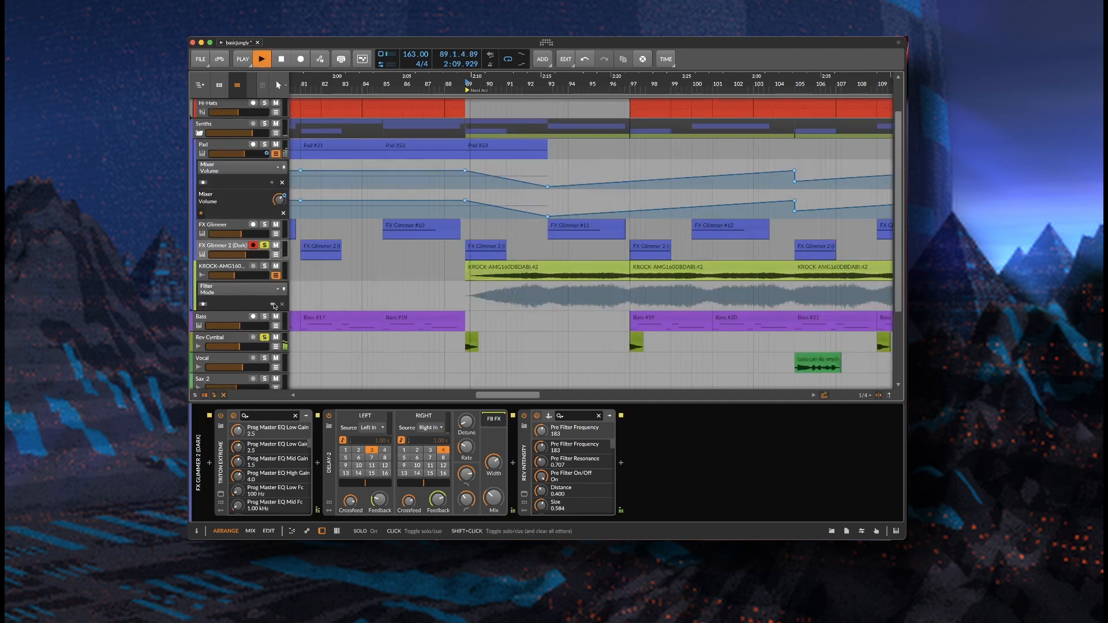
pyautogui.press('space')
# Add KROCK and Pad to the solos and play again from bar 89
pyautogui.click(264, 266)
pyautogui.click(265, 144)
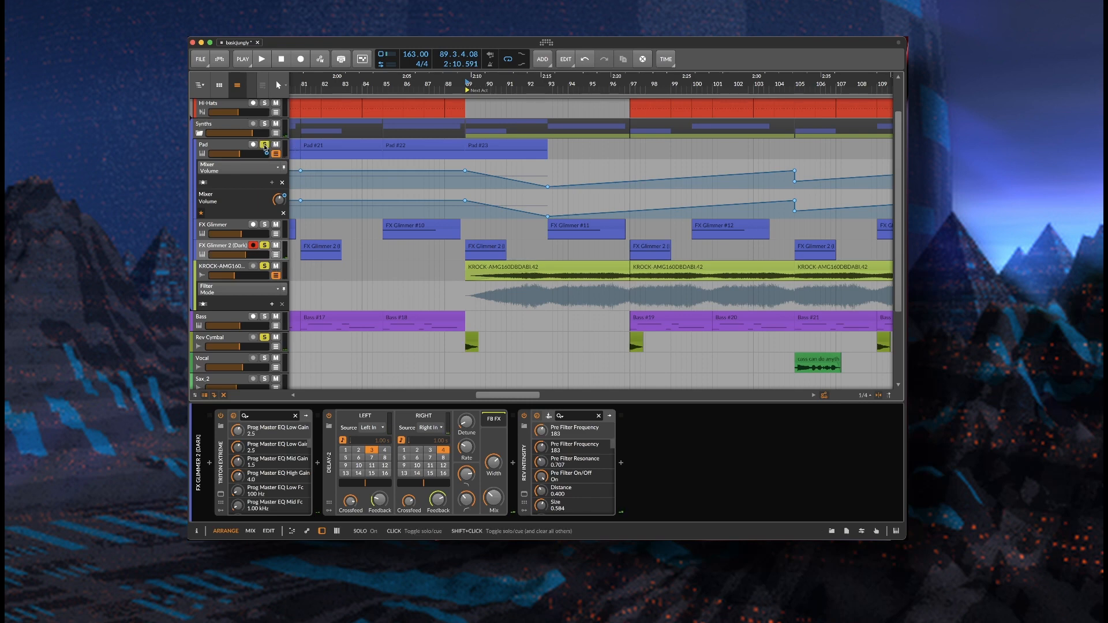
pyautogui.press('space')
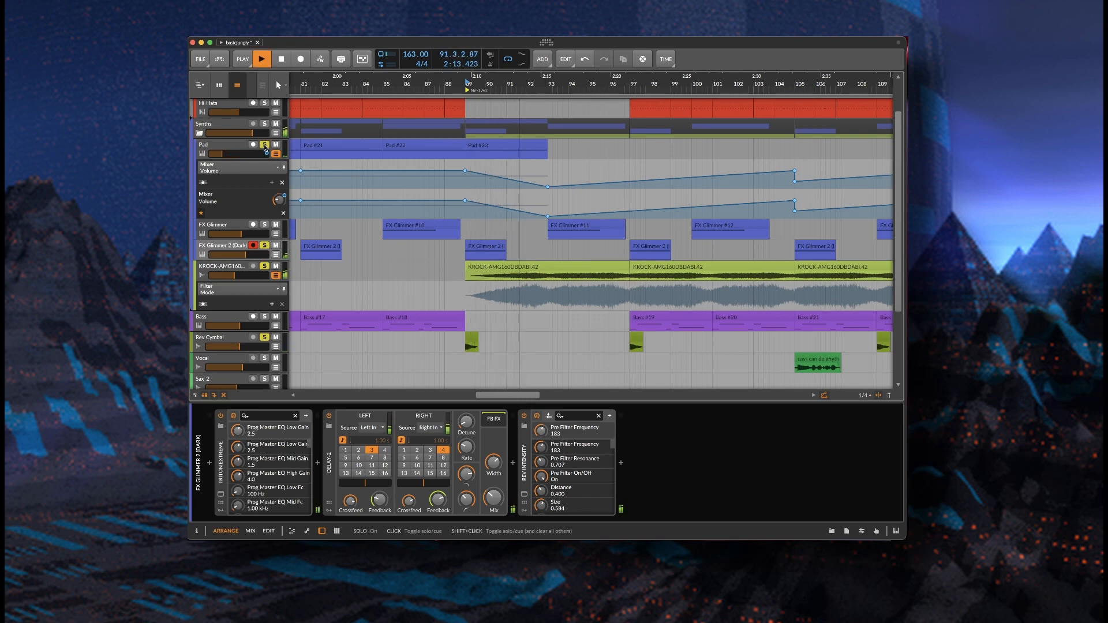
pyautogui.press('space')
# Unsolo Pad, FX Glimmer 2 (Dark), KROCK and Rev Cymbal
pyautogui.click(265, 145)
pyautogui.click(264, 245)
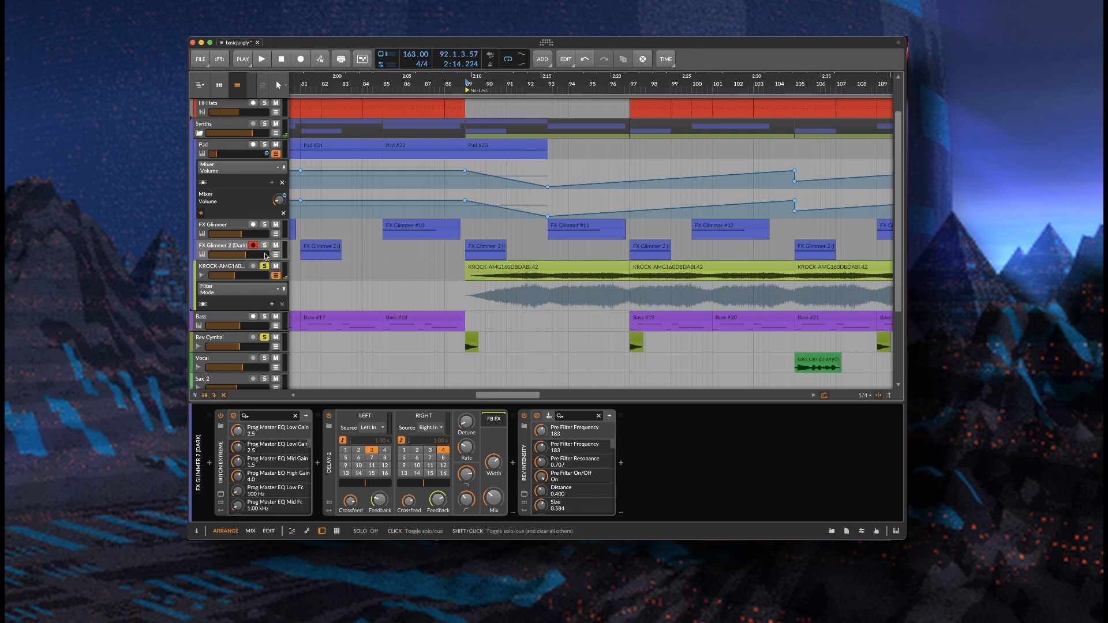
pyautogui.click(264, 266)
pyautogui.click(265, 337)
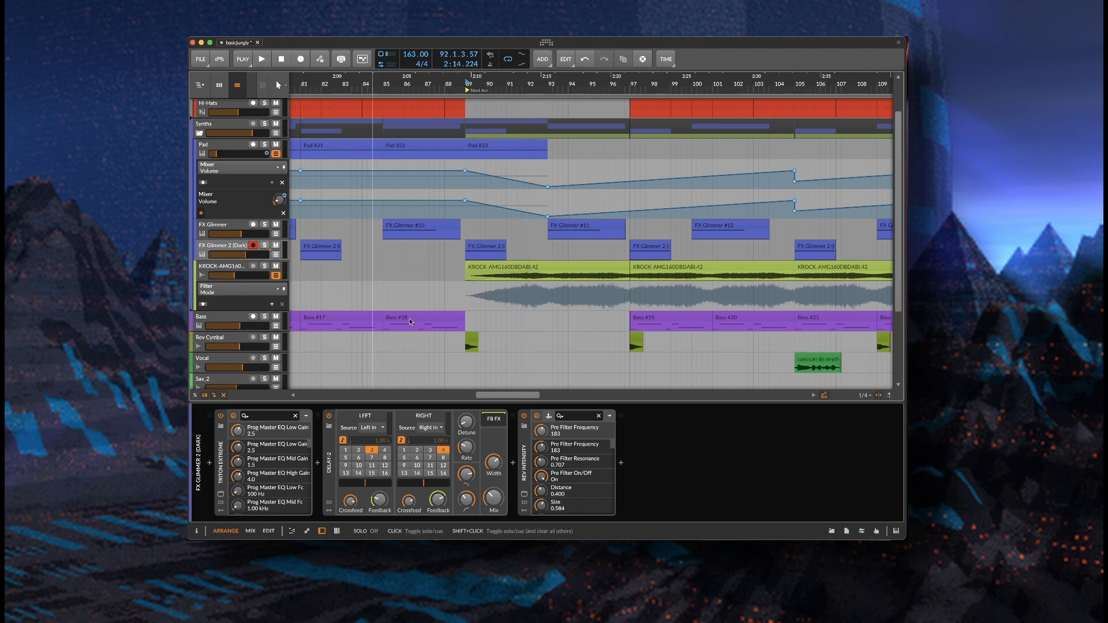
# Play the FX Glimmer track soloed from bar 89 and near bar 93
pyautogui.scroll(2, 561, 189)
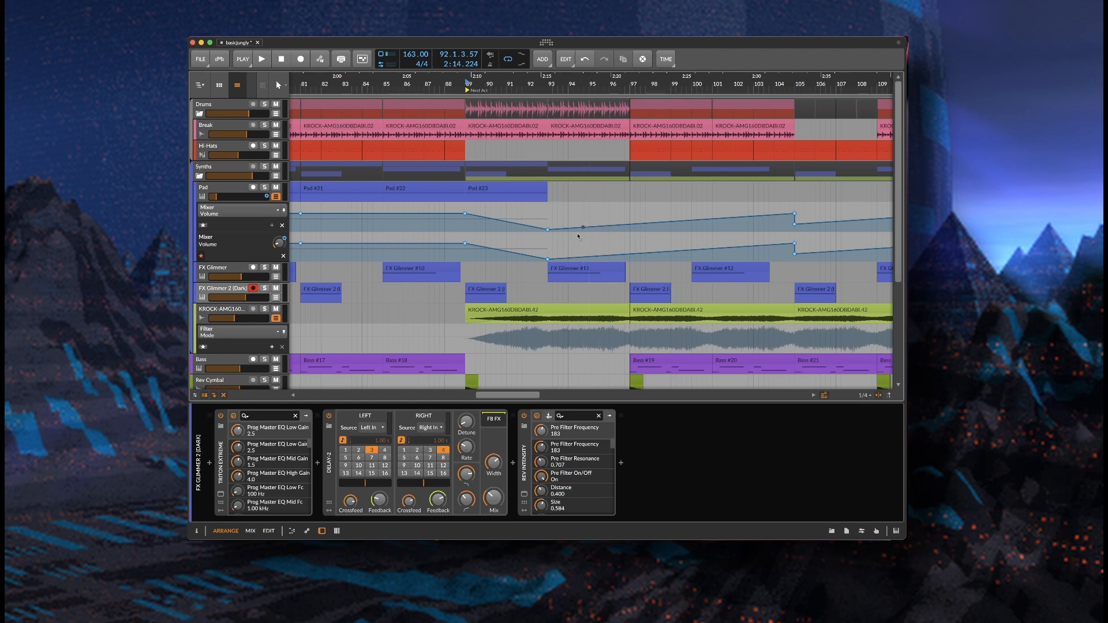
pyautogui.click(549, 292)
pyautogui.click(599, 269)
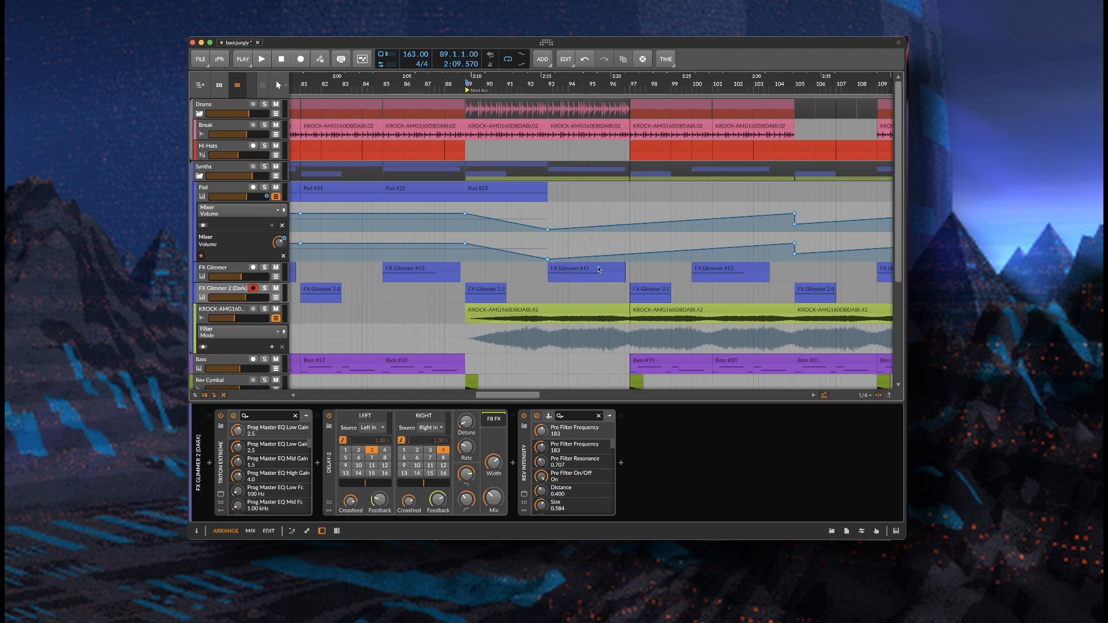
pyautogui.click(263, 269)
pyautogui.press('space')
pyautogui.press('space')
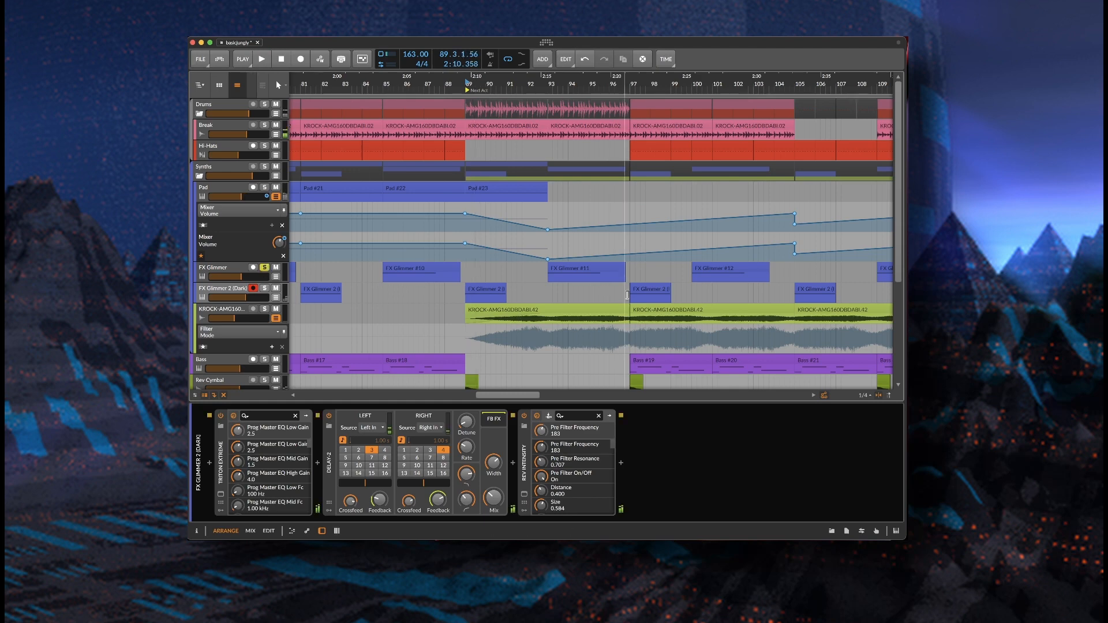
pyautogui.click(547, 289)
pyautogui.press('space')
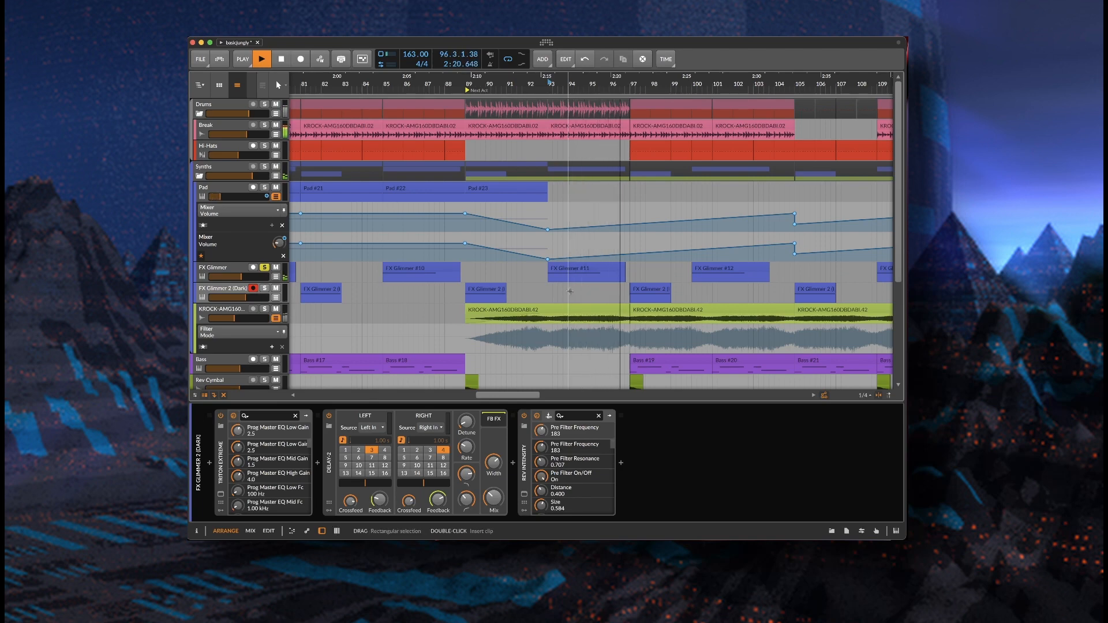
pyautogui.press('space')
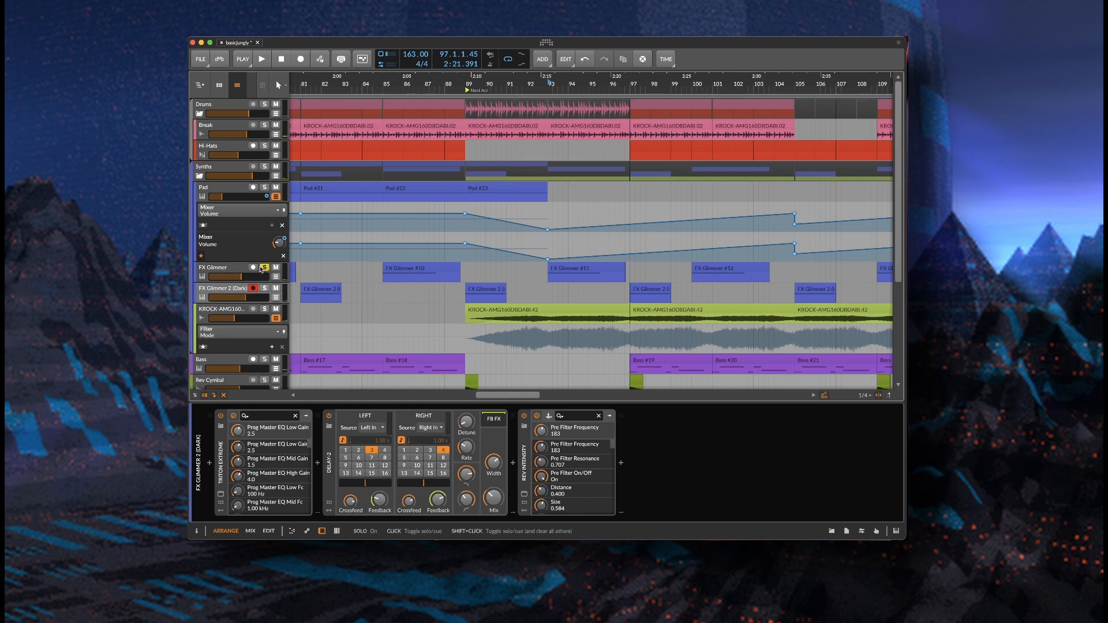
# Solo the Drums group, play from bar 85 toggling Hi-Hats mute, and park at bar 89
pyautogui.click(451, 152)
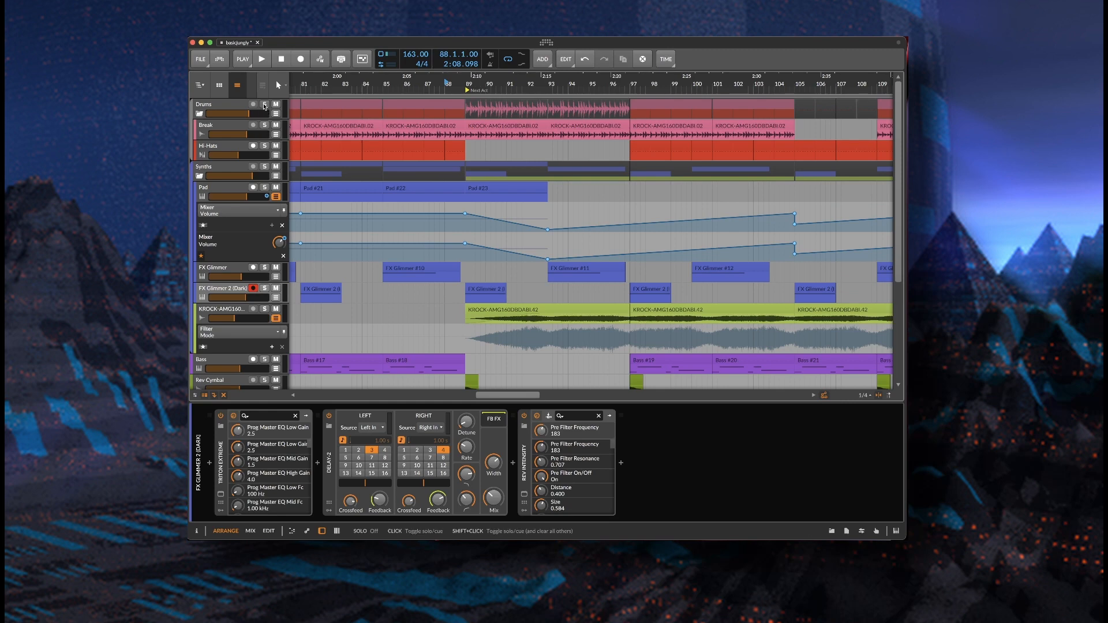
pyautogui.click(264, 106)
pyautogui.press('space')
pyautogui.press('space')
pyautogui.click(385, 84)
pyautogui.press('space')
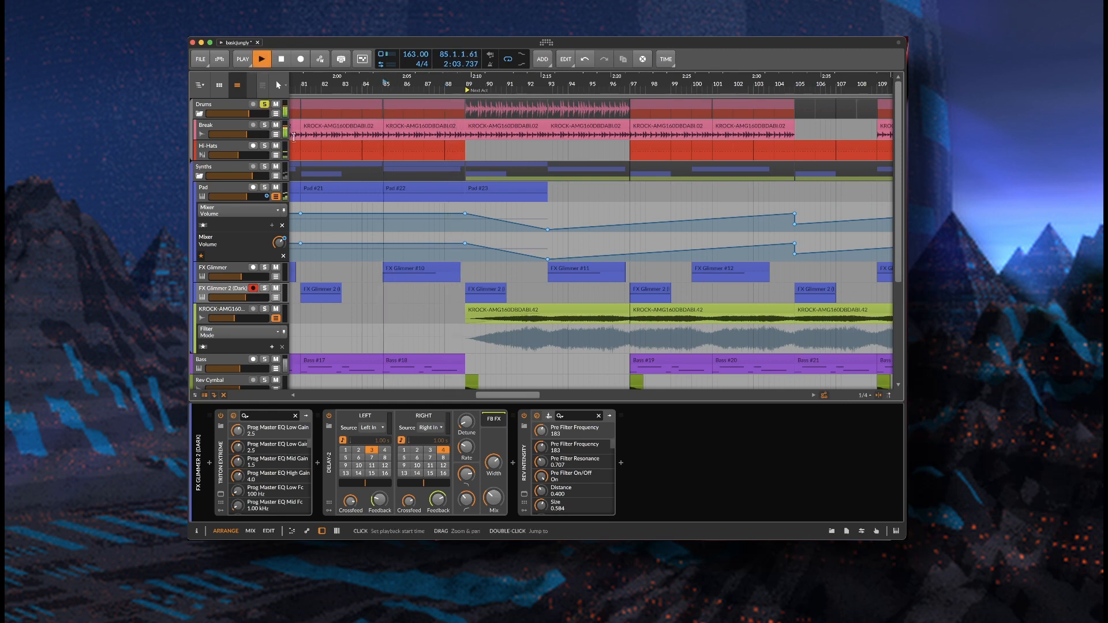
pyautogui.click(276, 146)
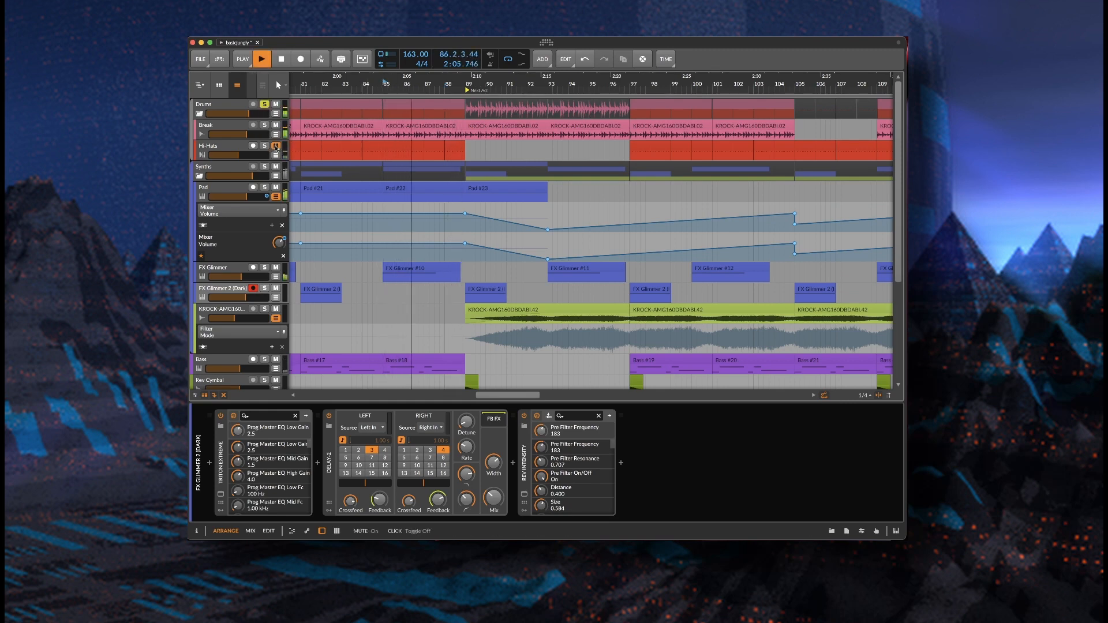
pyautogui.click(276, 146)
pyautogui.press('space')
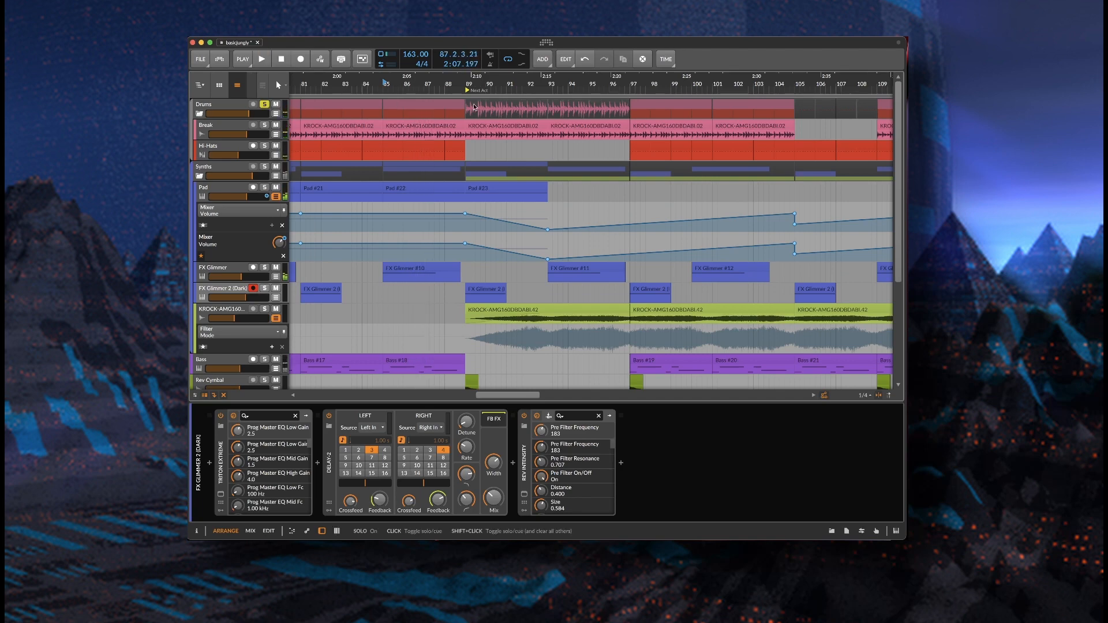
pyautogui.click(469, 82)
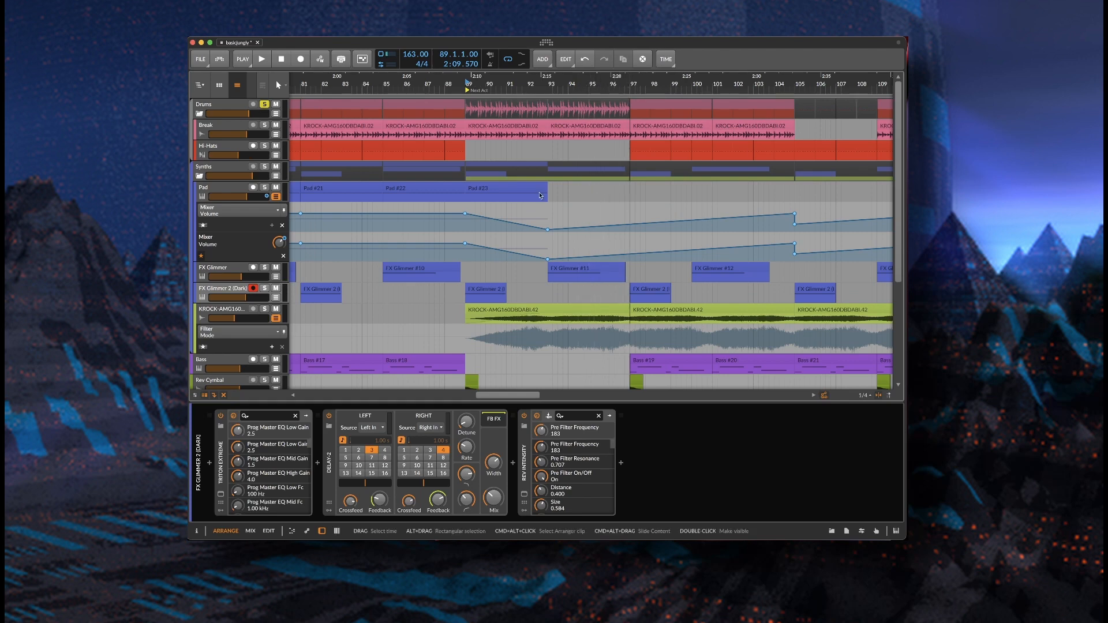
# Select the Break clips at bars 89 and 93 and zoom out around the drop
pyautogui.moveTo(564, 146); pyautogui.dragTo(553, 146)
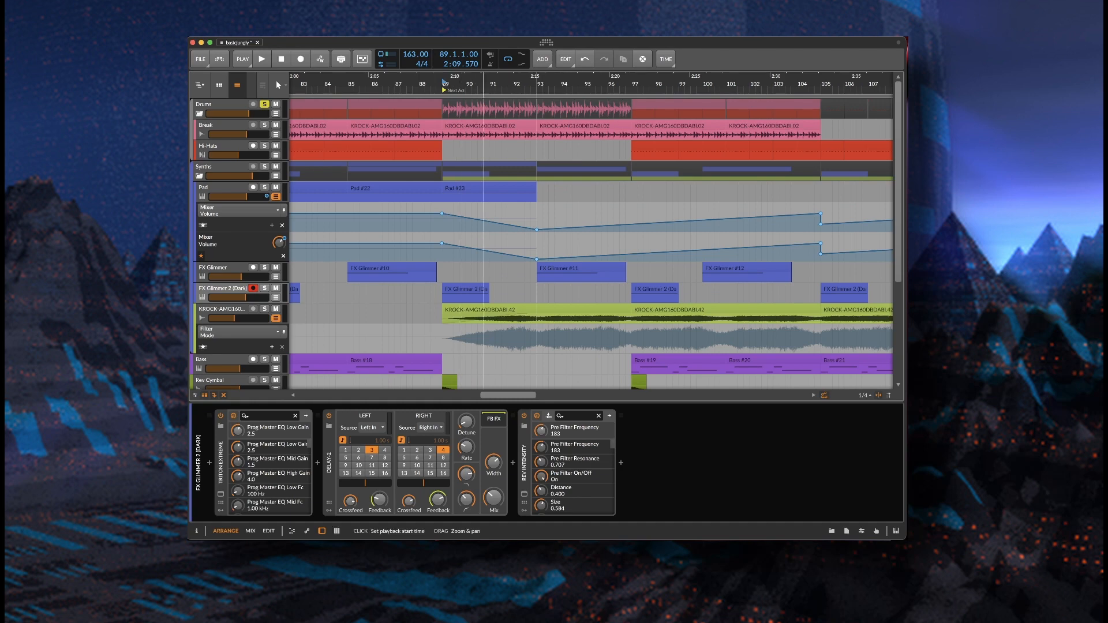
pyautogui.moveTo(484, 86); pyautogui.dragTo(486, 78)
pyautogui.click(548, 124)
pyautogui.keyDown('shift'); pyautogui.click(459, 124); pyautogui.keyUp('shift')
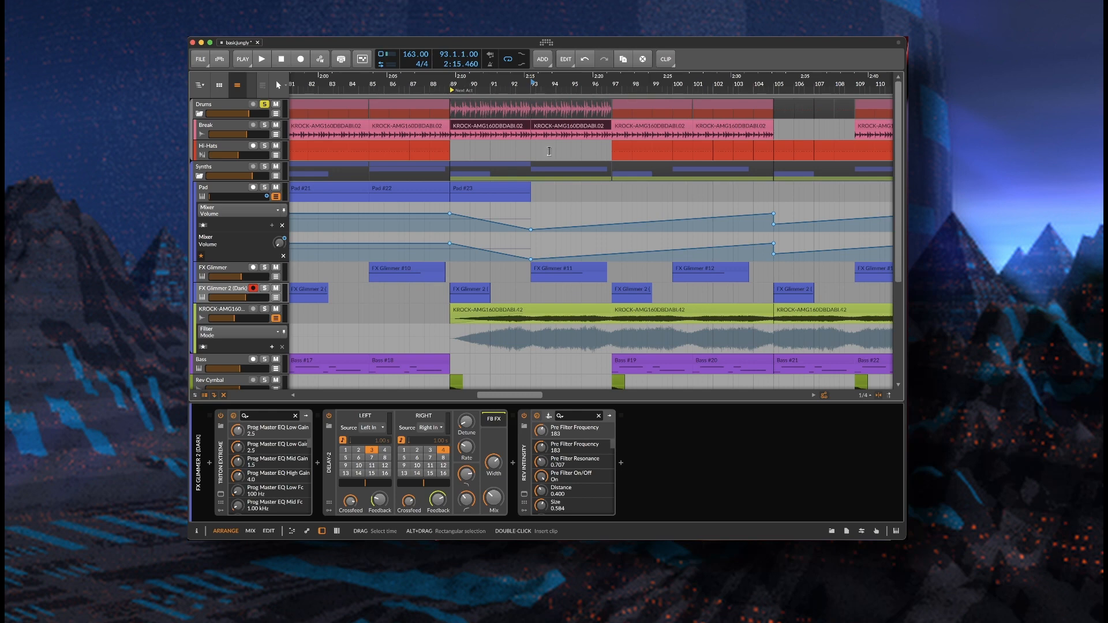
pyautogui.moveTo(495, 82); pyautogui.dragTo(506, 86)
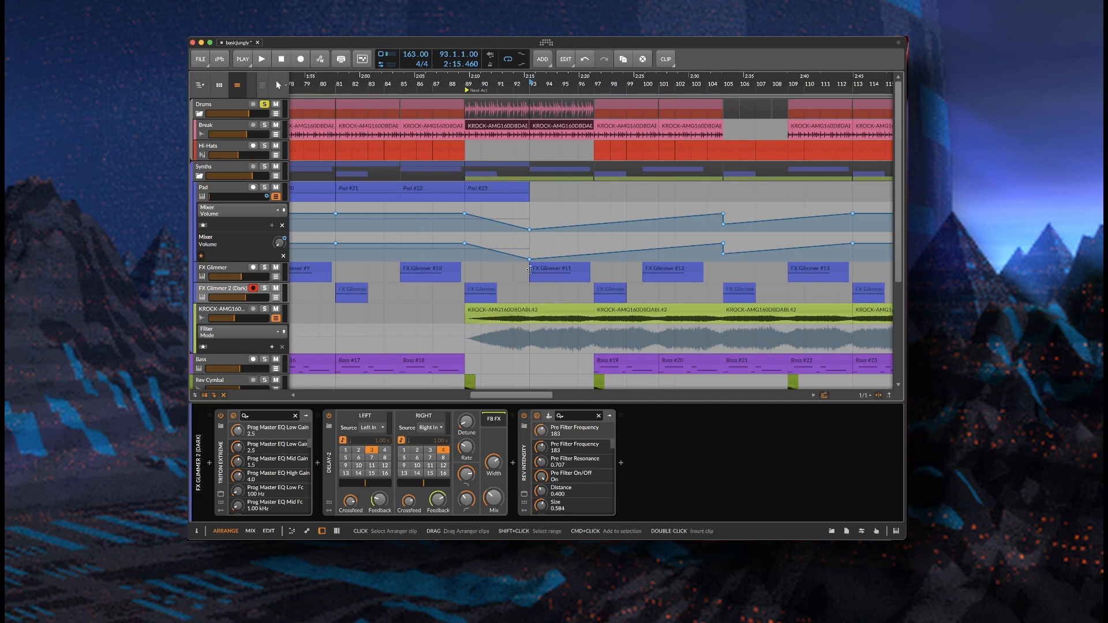
# Play from bar 85, then mute the Drums group to bring up its devices
pyautogui.scroll(-1, 556, 211)
pyautogui.scroll(1, 555, 211)
pyautogui.press('space')
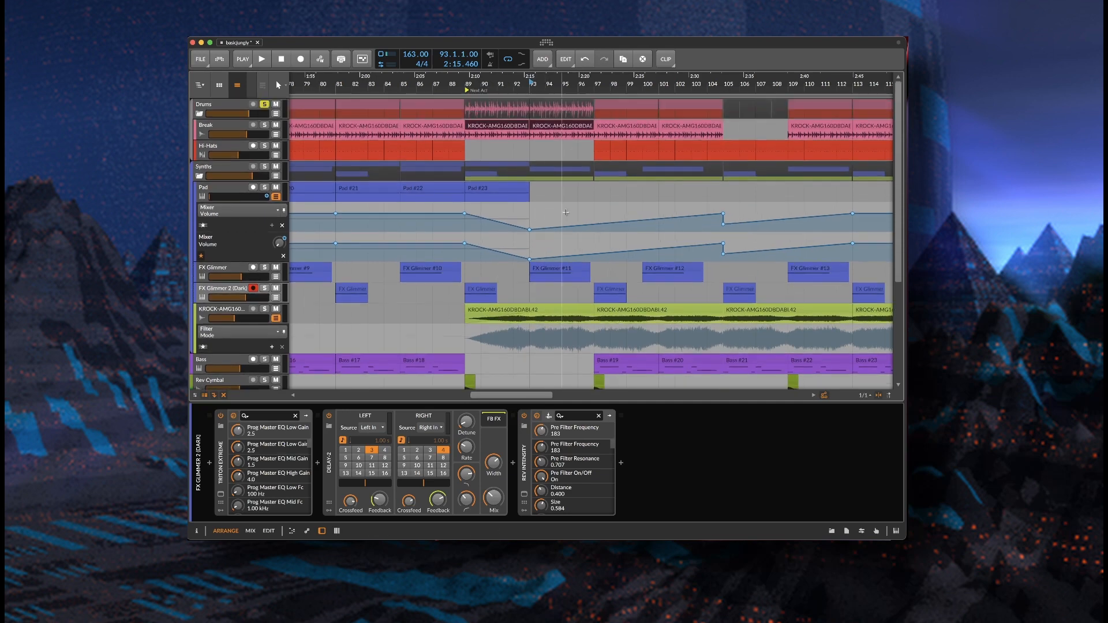
pyautogui.click(400, 89)
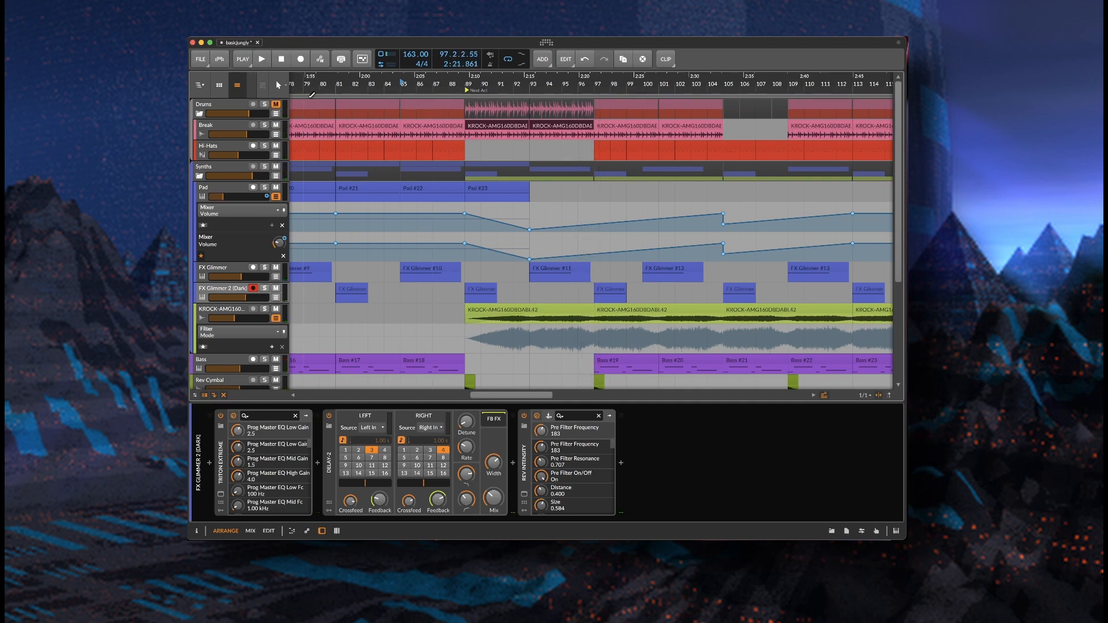
pyautogui.click(276, 104)
# Play the drop from bar 89 with Drums unmuted, then muted, stopping at bar 97
pyautogui.click(276, 105)
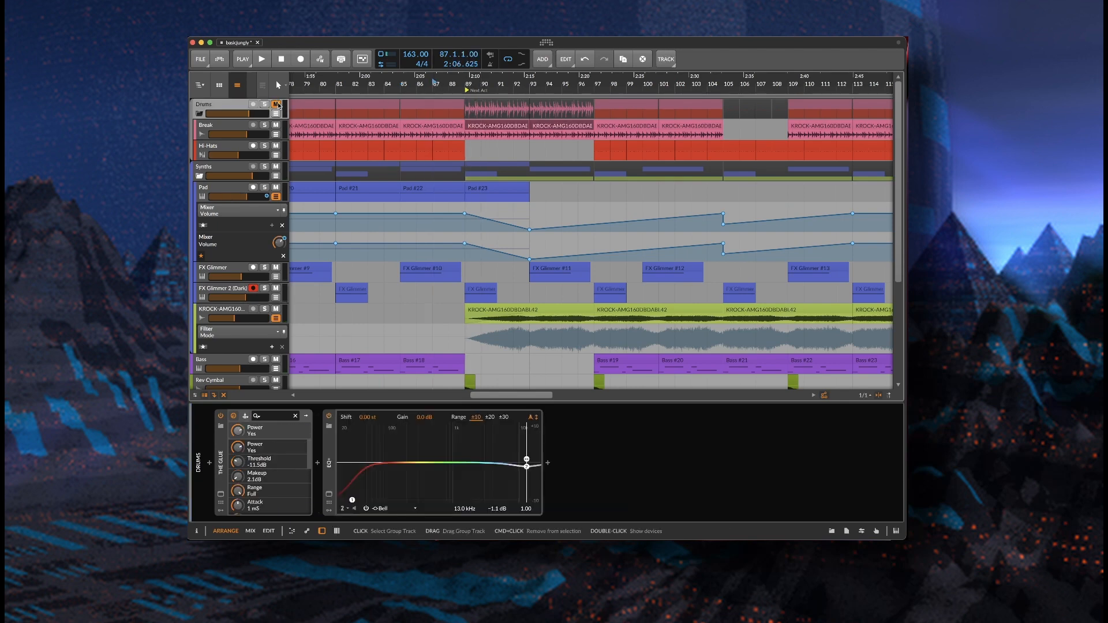
pyautogui.press('space')
pyautogui.press('space')
pyautogui.press('space')
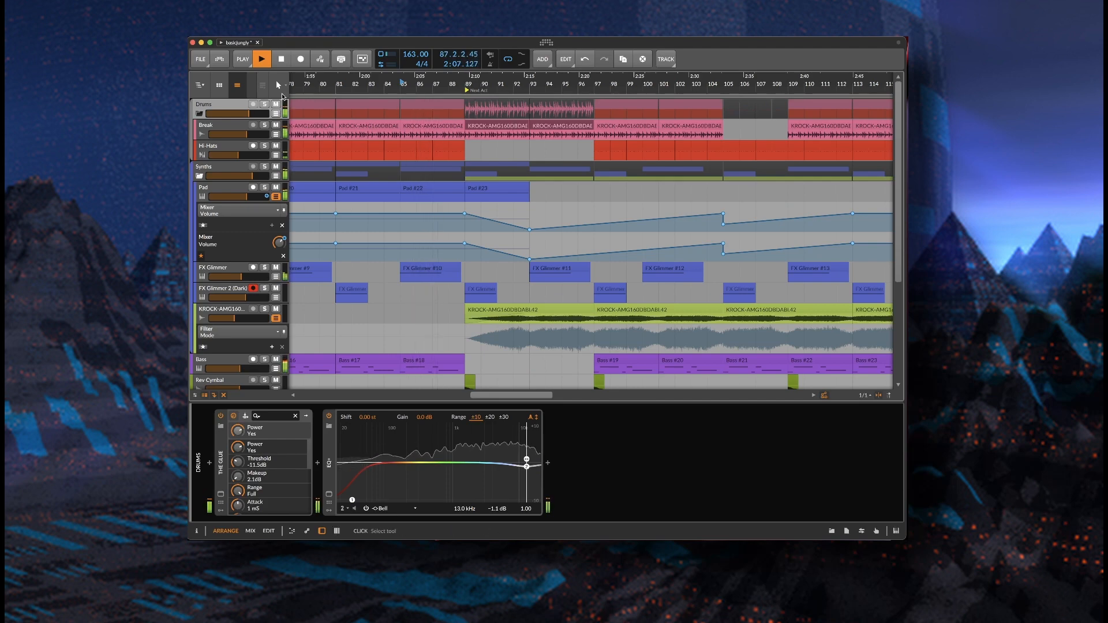
pyautogui.click(276, 105)
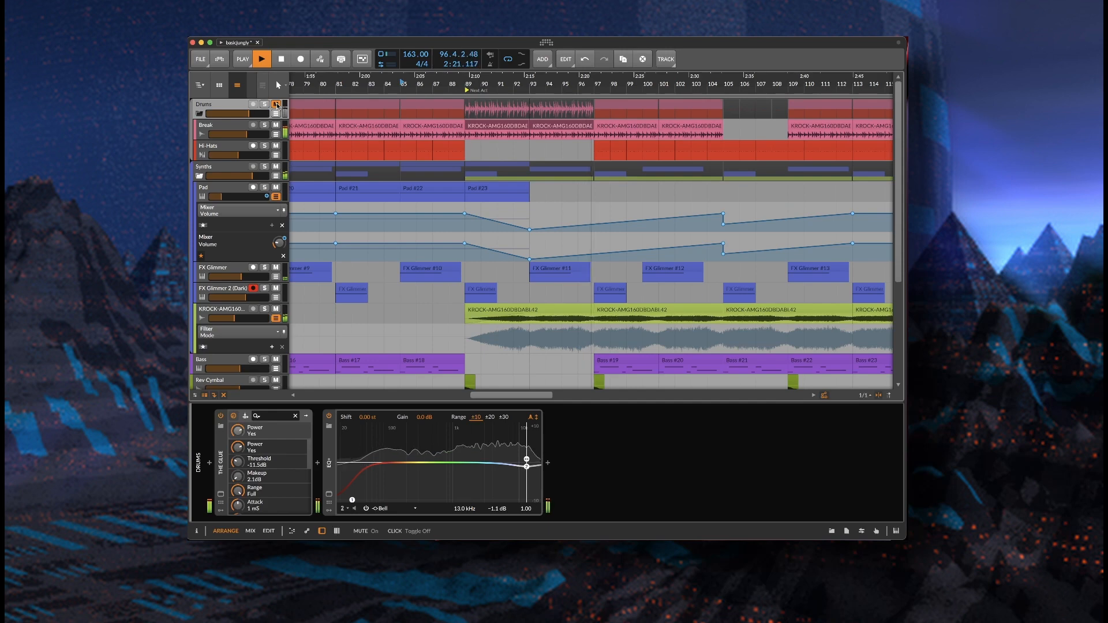
pyautogui.press('space')
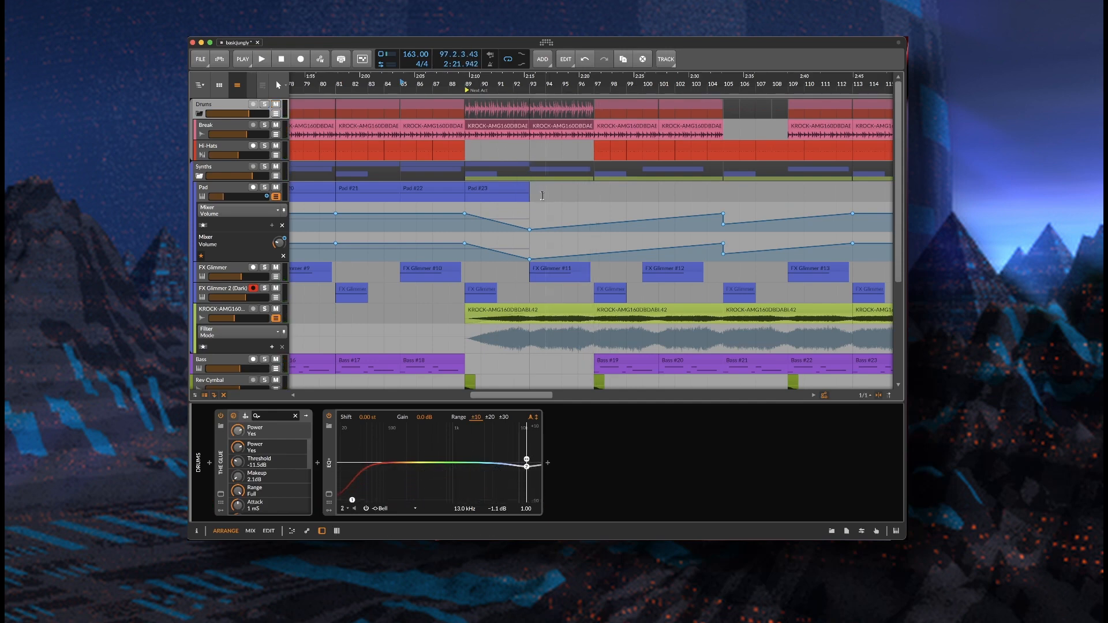
pyautogui.scroll(-5, 550, 199)
pyautogui.scroll(5, 563, 271)
pyautogui.scroll(-1, 572, 343)
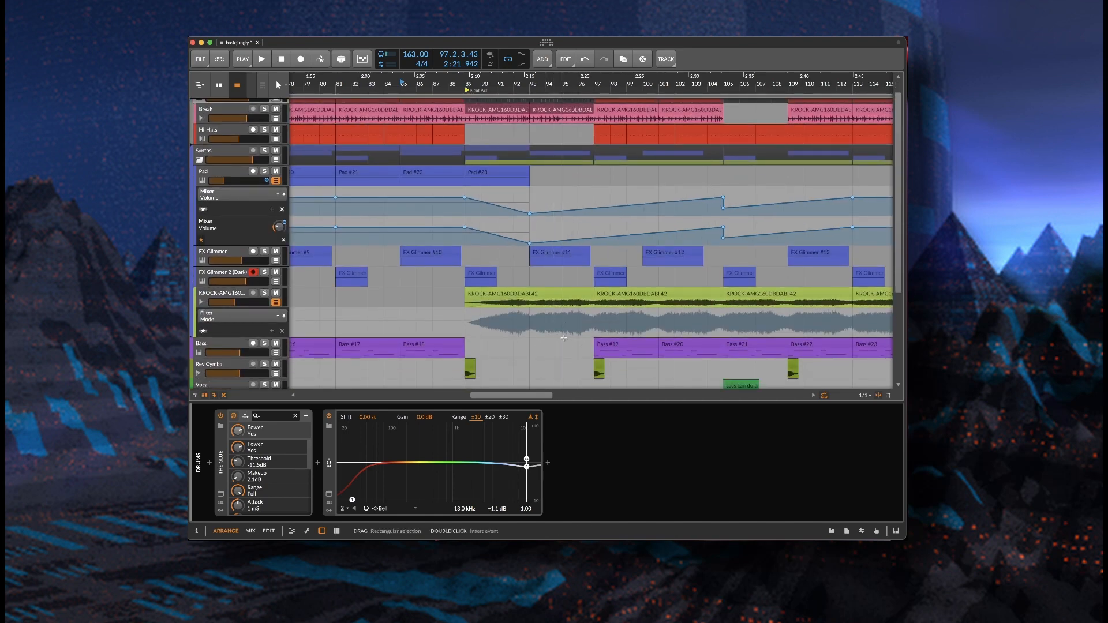
pyautogui.scroll(1, 545, 263)
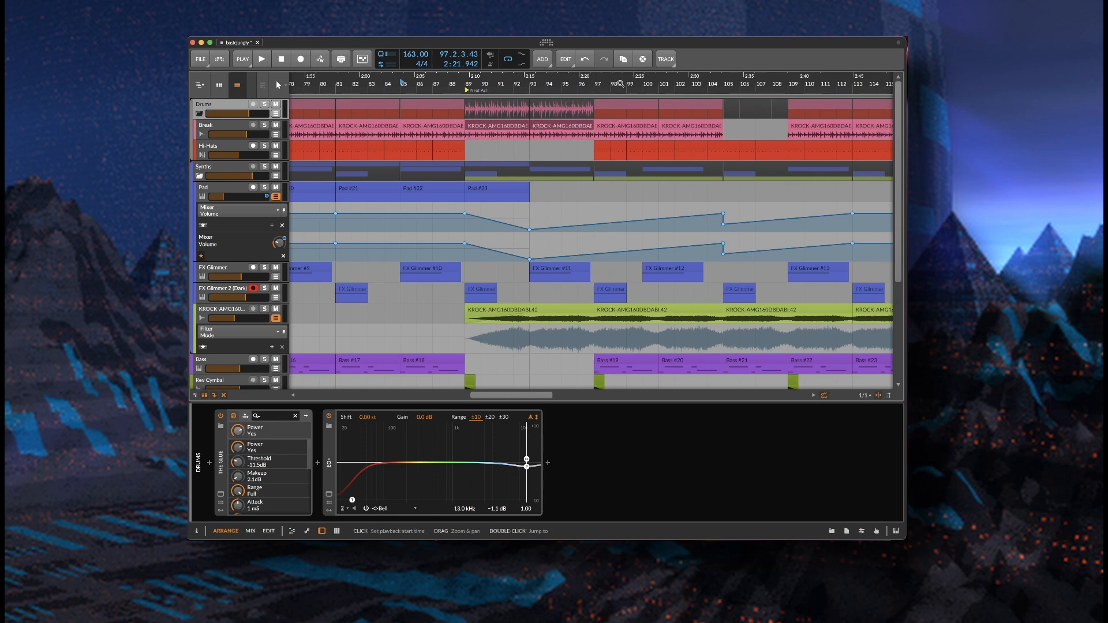
pyautogui.scroll(-3, 606, 179)
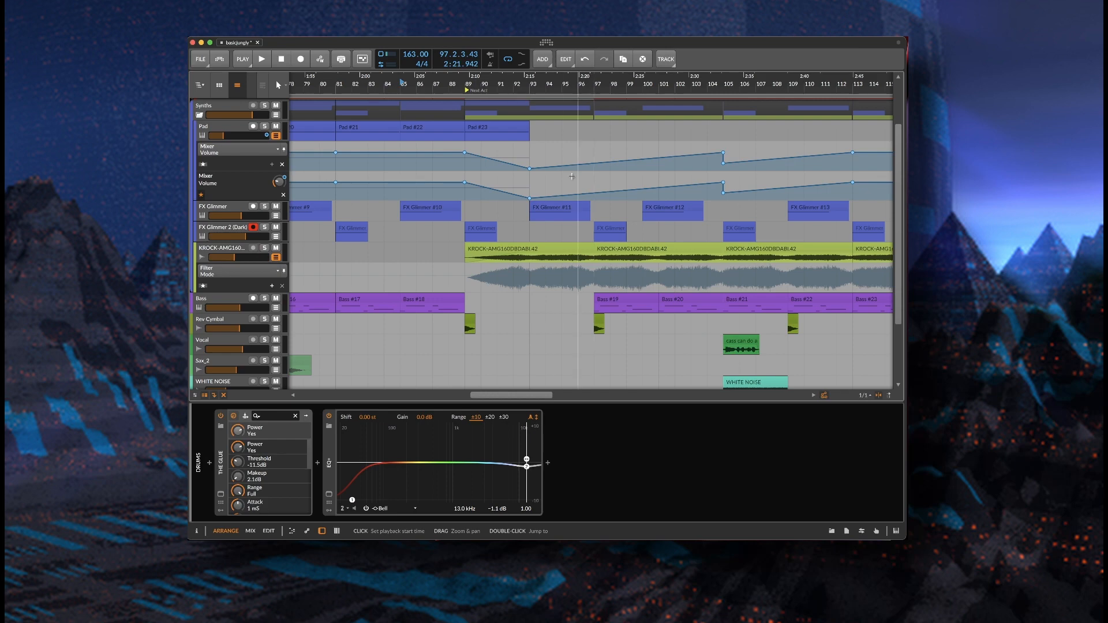
pyautogui.scroll(3, 577, 85)
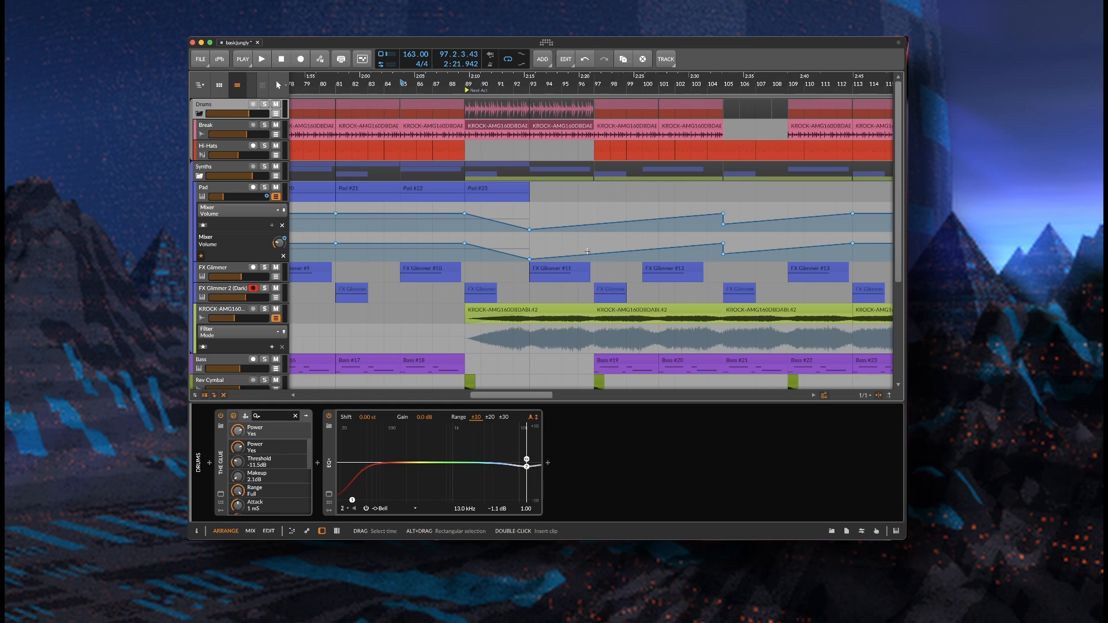
pyautogui.scroll(-4, 586, 254)
pyautogui.scroll(4, 586, 262)
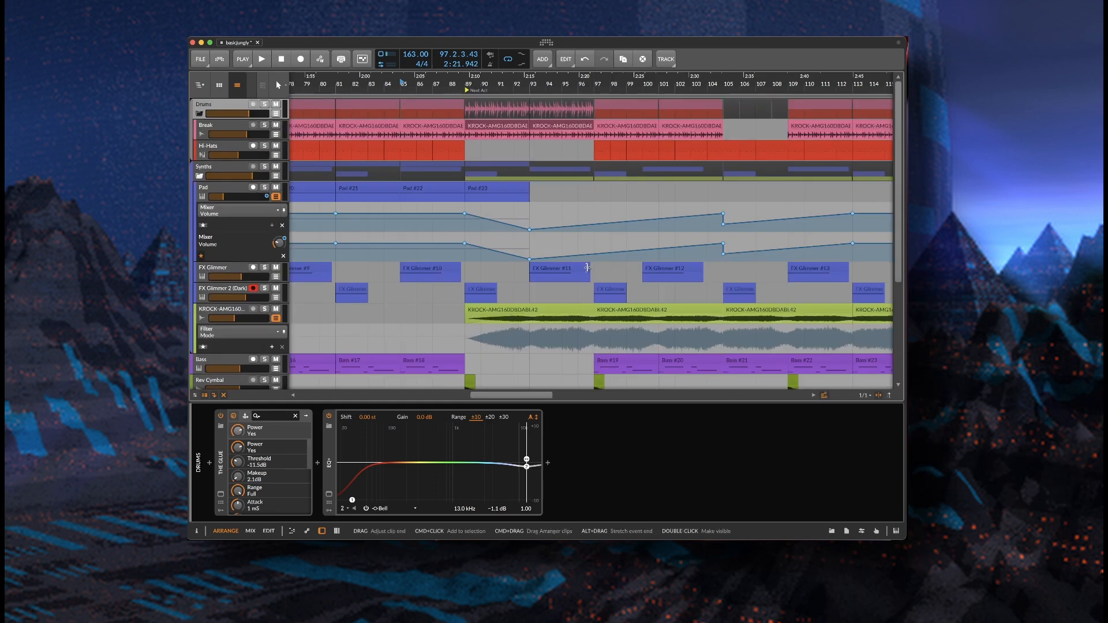